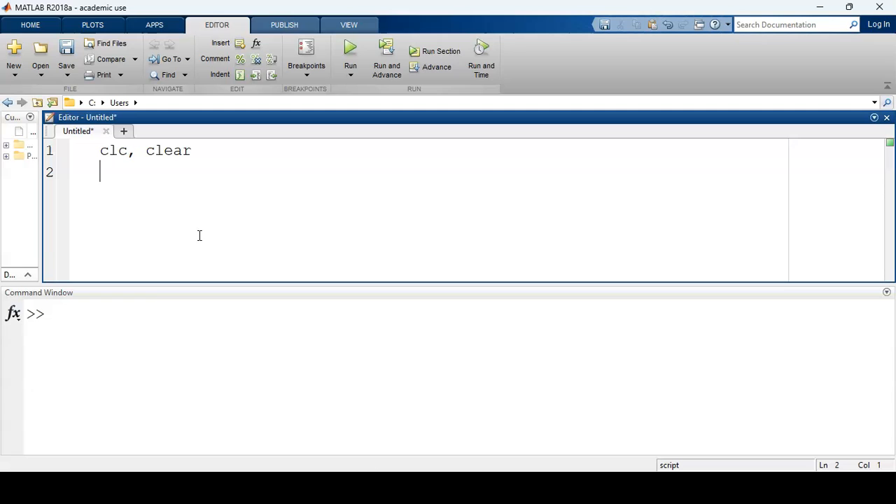
- Define x on line 3 as linspace(-2, 4, 2)
key("Return")
type("x =")
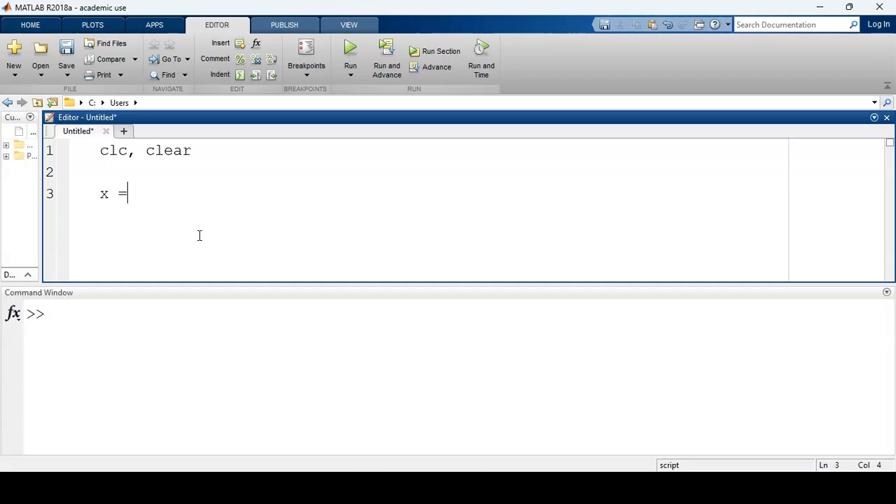
key("BackSpace")
key("BackSpace")
type("=")
type("linspace")
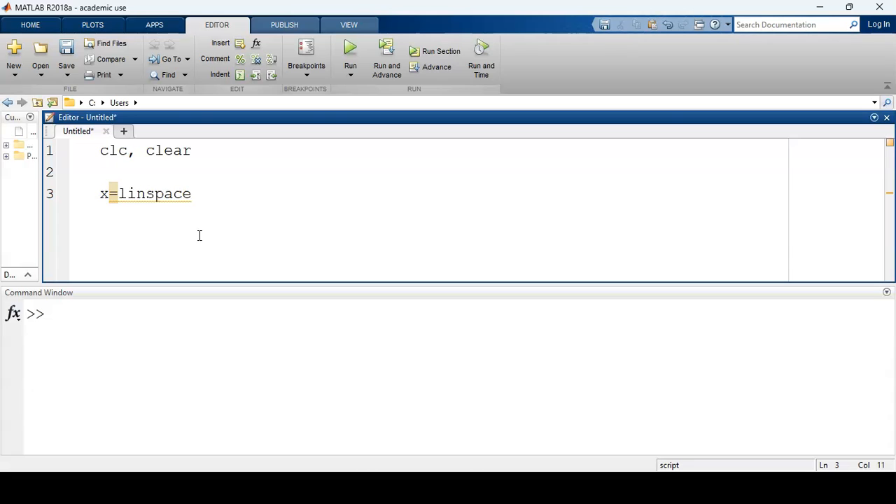
type("(-")
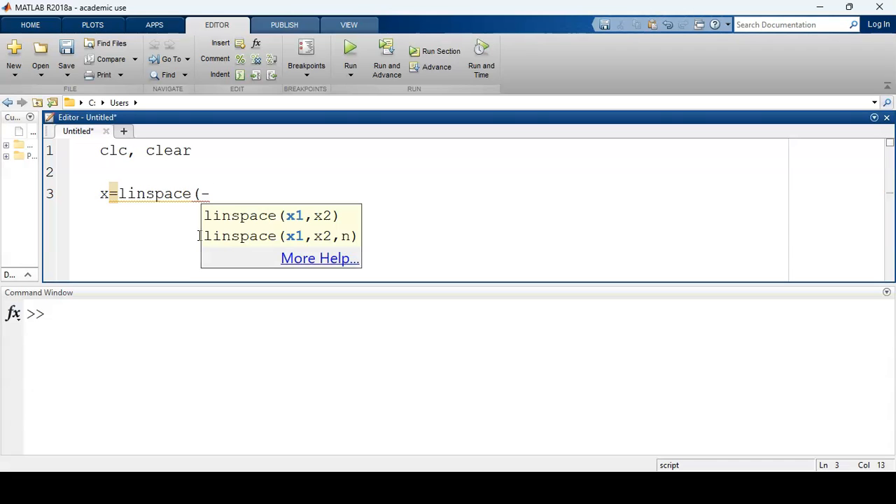
type("2,")
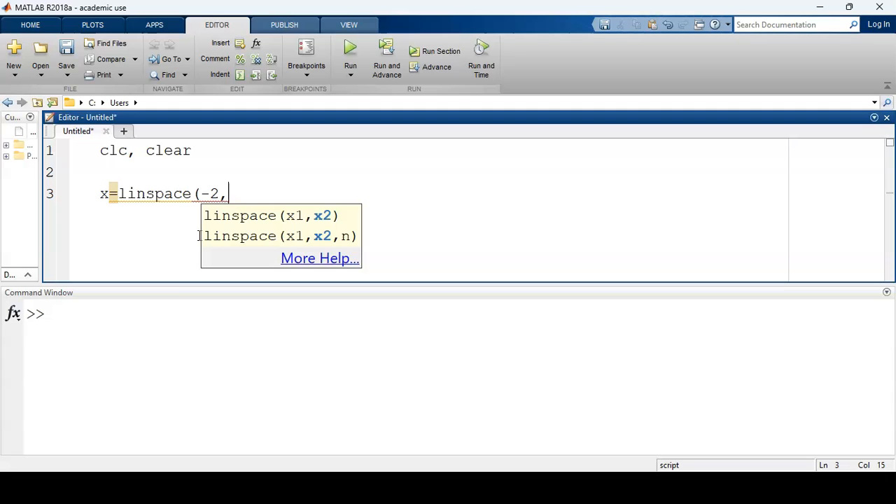
type(" 4")
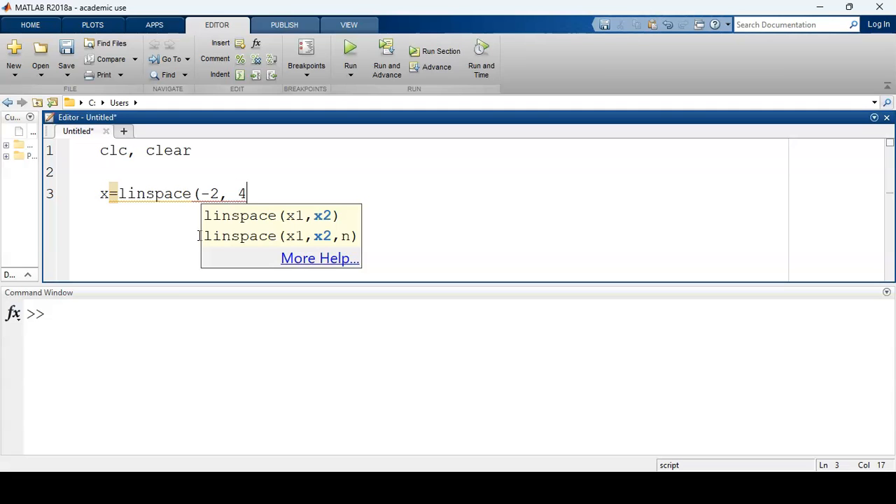
type(",")
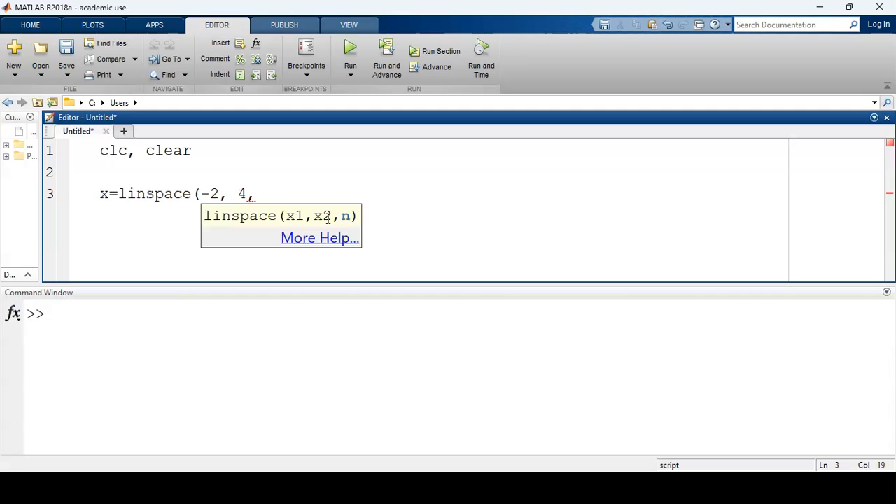
type("2")
type(")")
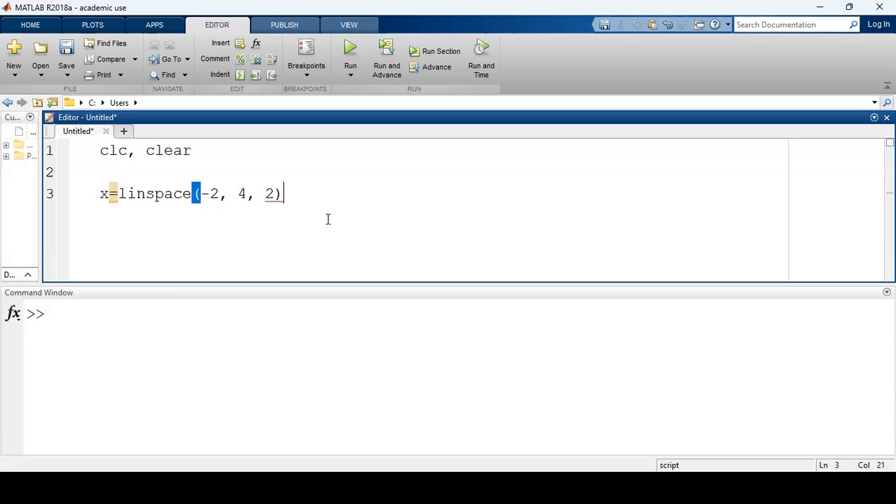
- Define y = 1-x-4*x.^3 + 2*x.^5; on line 4 with output suppressed
key("Return")
type("y")
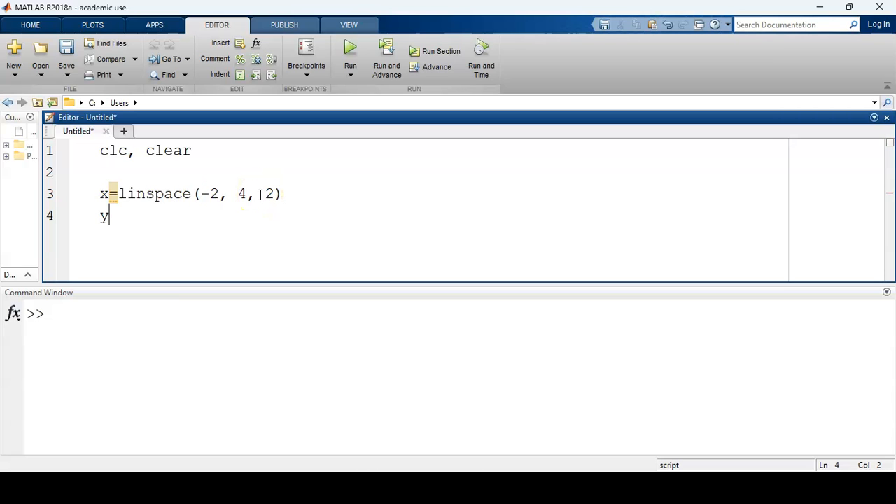
type("=")
type(" 1-x")
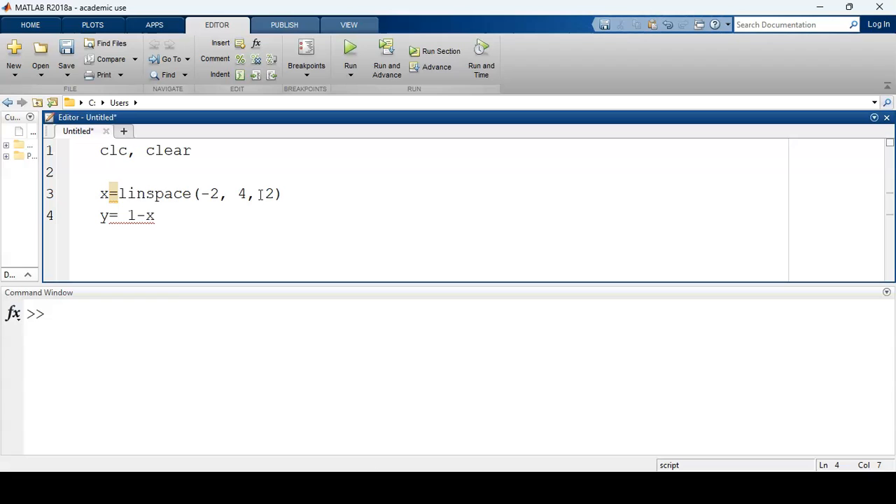
type("-")
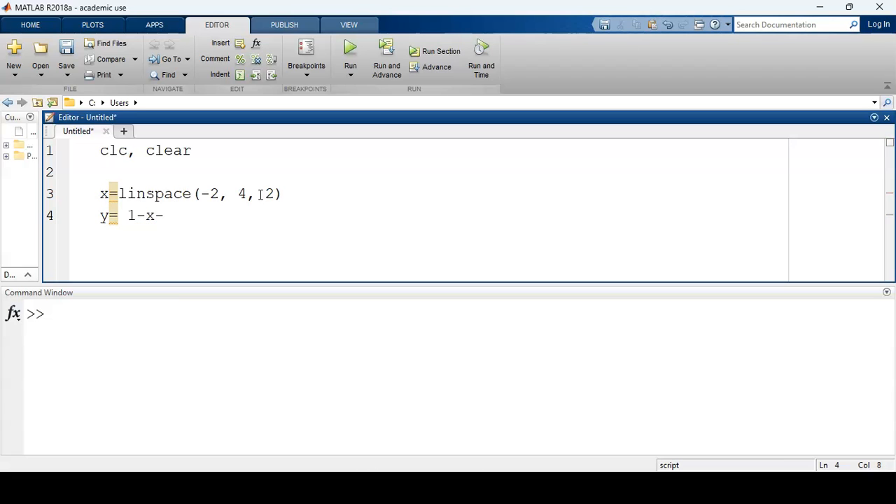
type("4*")
type("x")
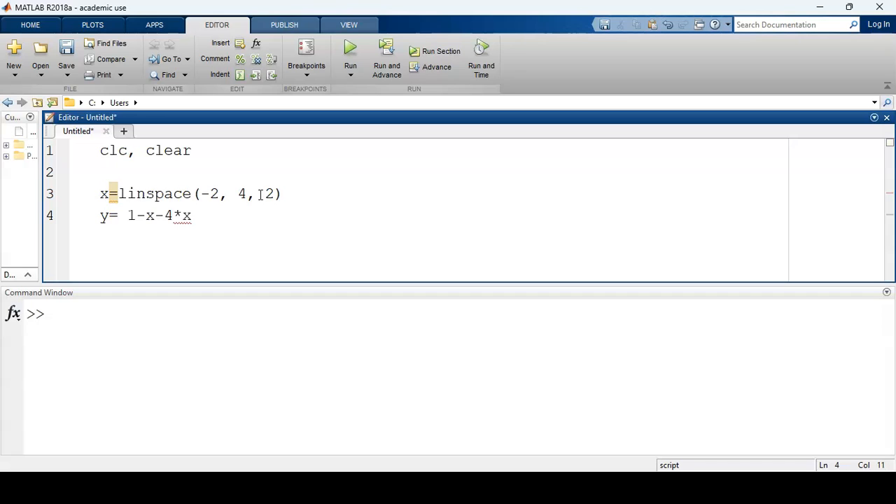
type(".^3 ")
type("+ 2")
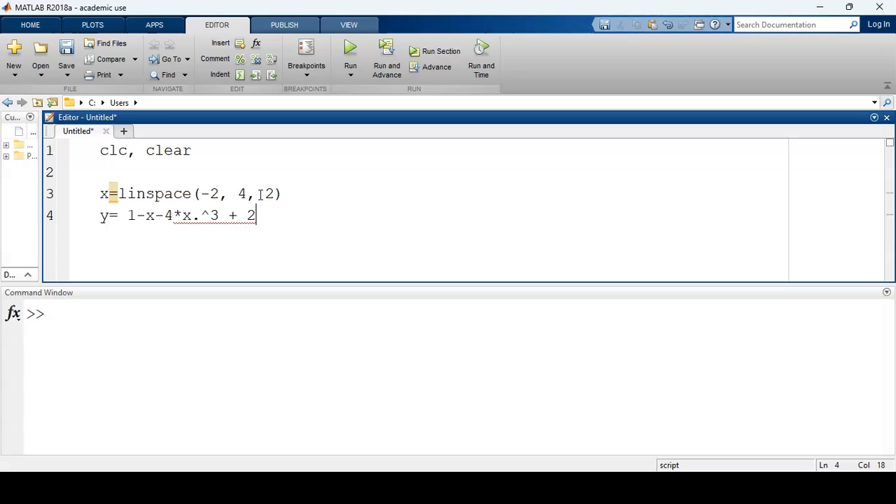
type("*x.^")
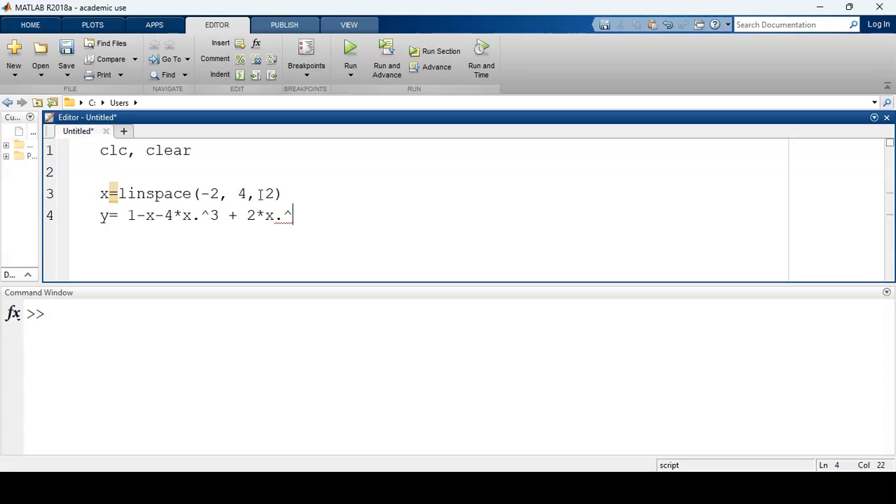
type("5")
type(";")
- Annotate the linspace and y lines with comments such as '%this is the x points'
key("Return")
key("BackSpace")
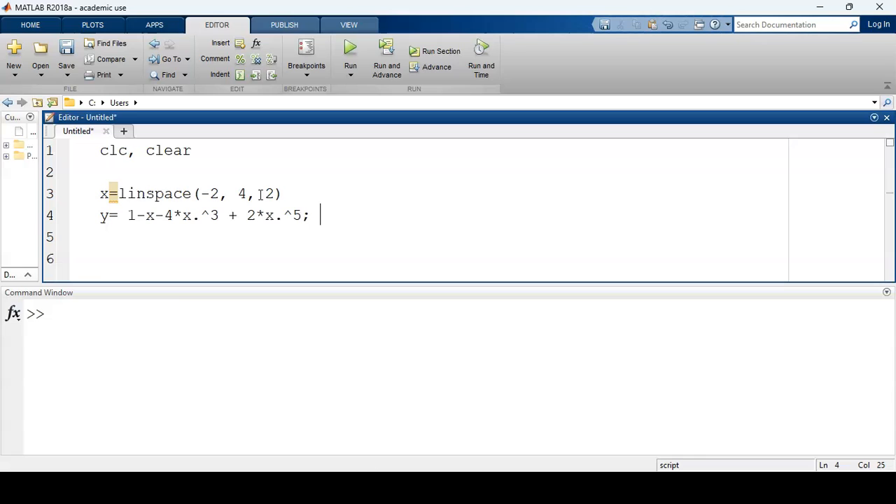
type("%t")
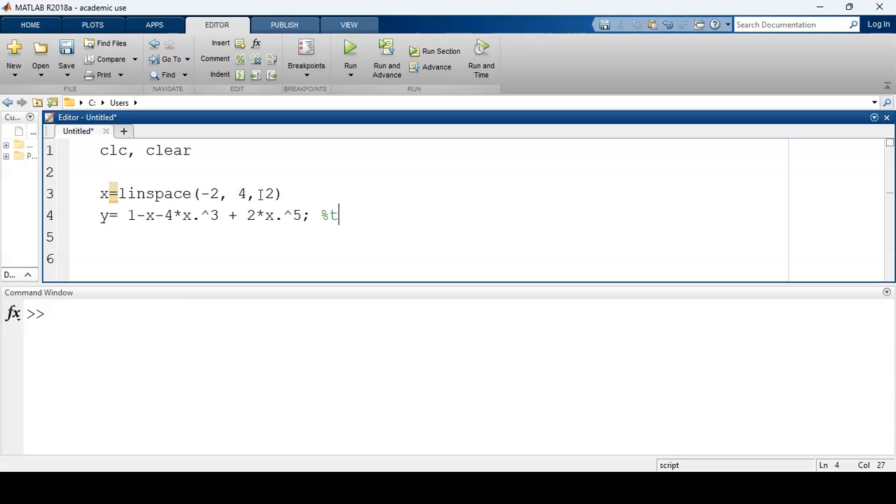
type("his is the func")
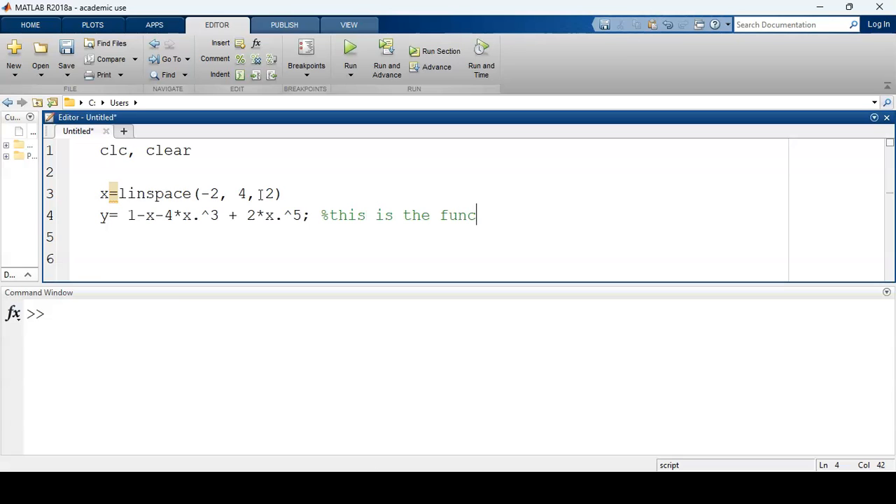
type("tion that w")
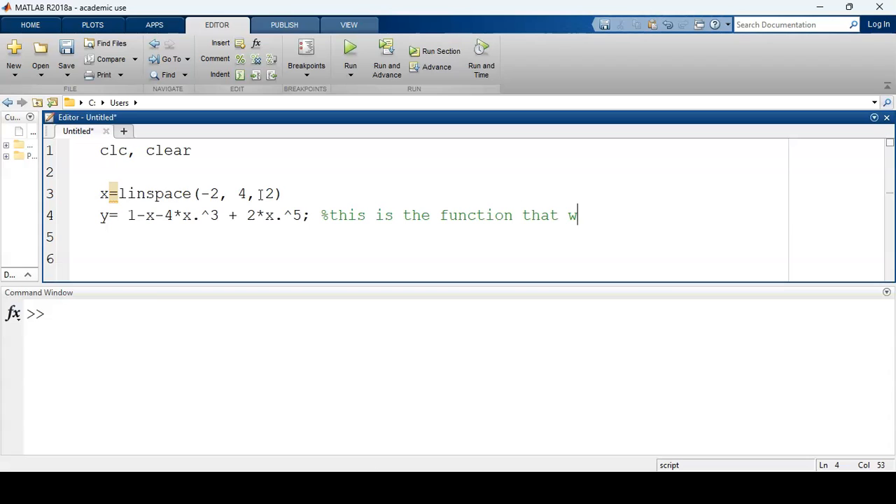
type("e need to i")
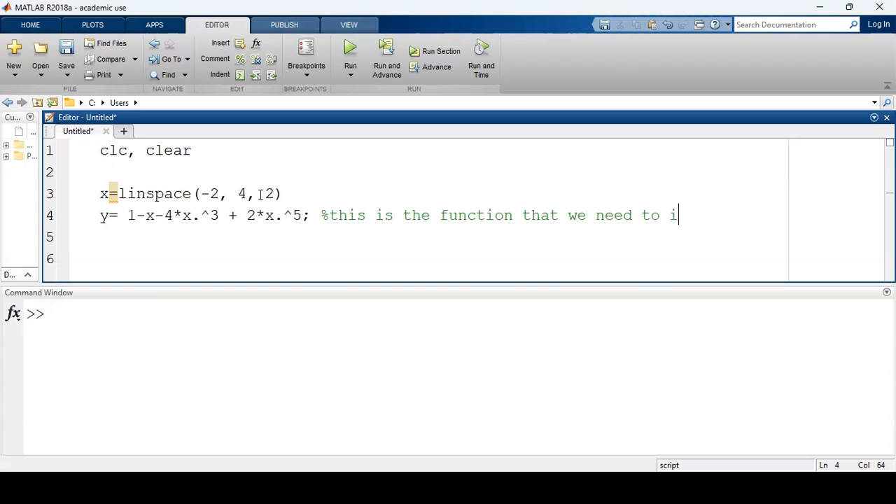
type("ntegrate")
left_click(294, 194)
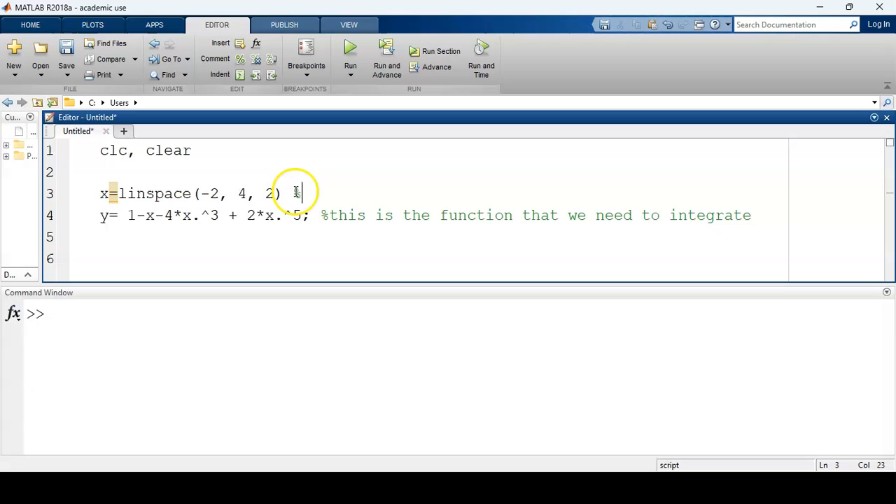
type("%this is t")
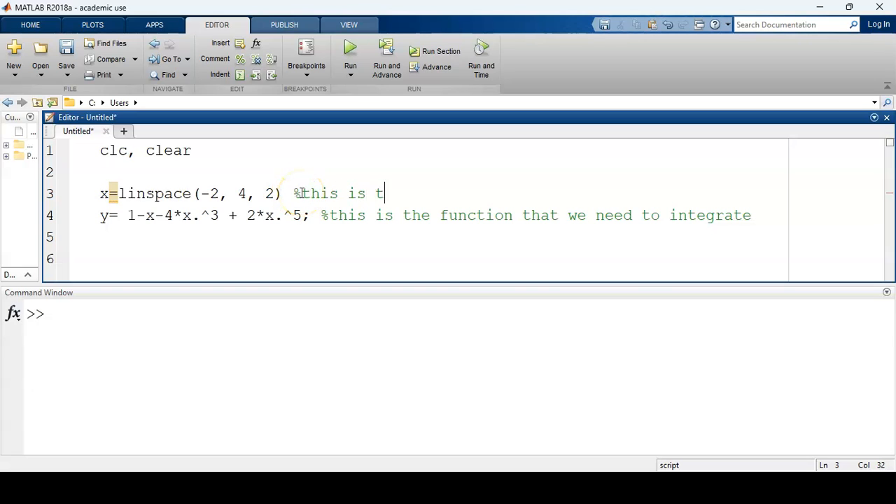
type("he x poi")
type("nts")
left_click(232, 243)
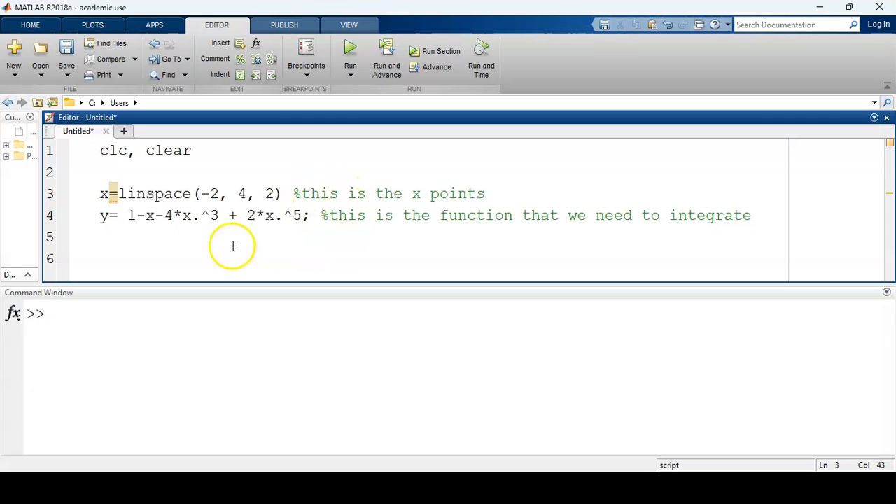
- Store the trapezoidal integral on line 6 as myintegral = trapz(x,y); with output suppressed
key("Return")
type("out")
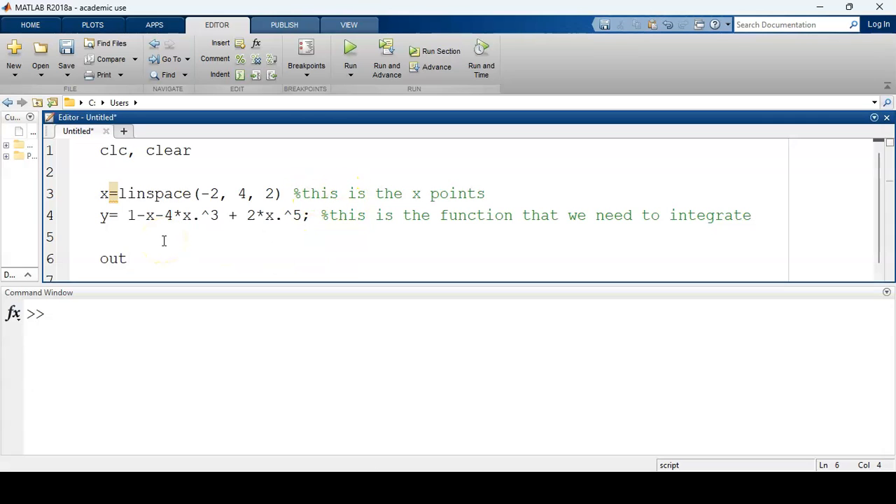
key("BackSpace")
key("BackSpace")
key("BackSpace")
type("myintegra")
type("k")
key("BackSpace")
type("l")
type(" = ")
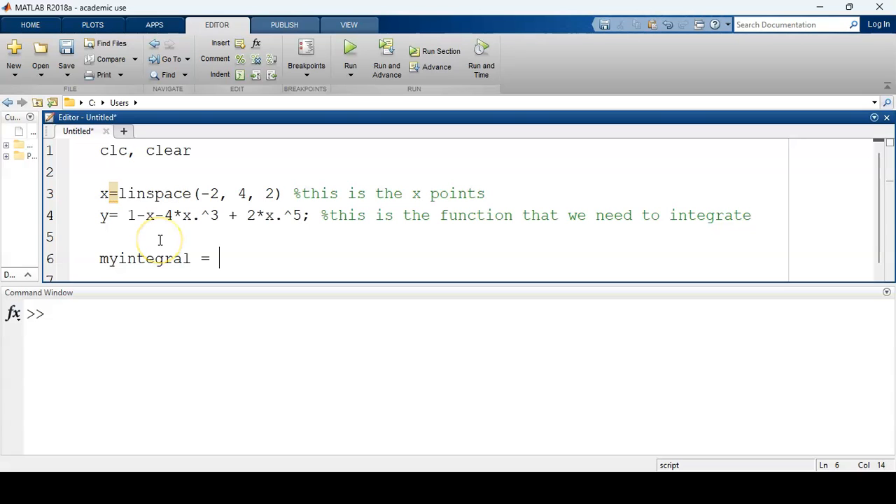
type("trap")
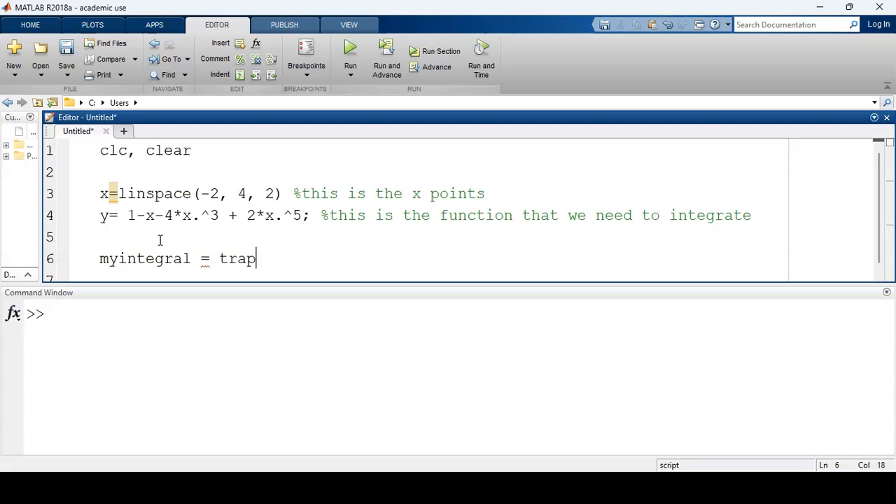
type("z")
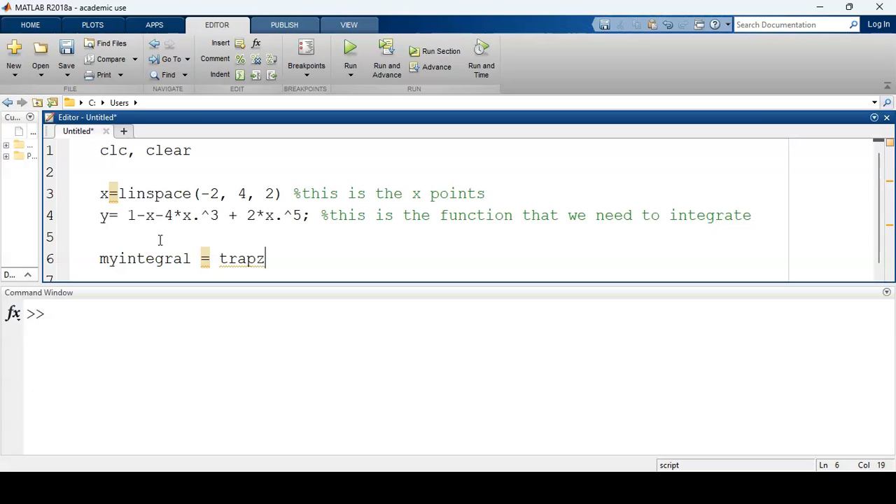
type("(")
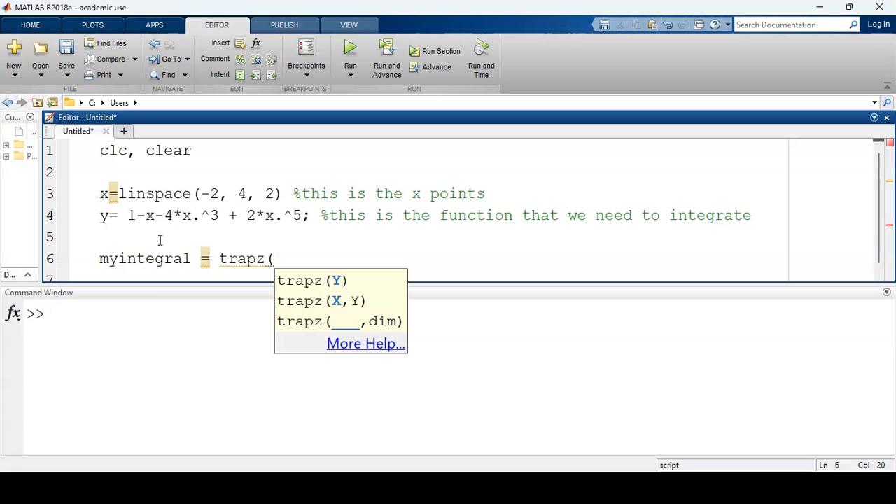
type("x,")
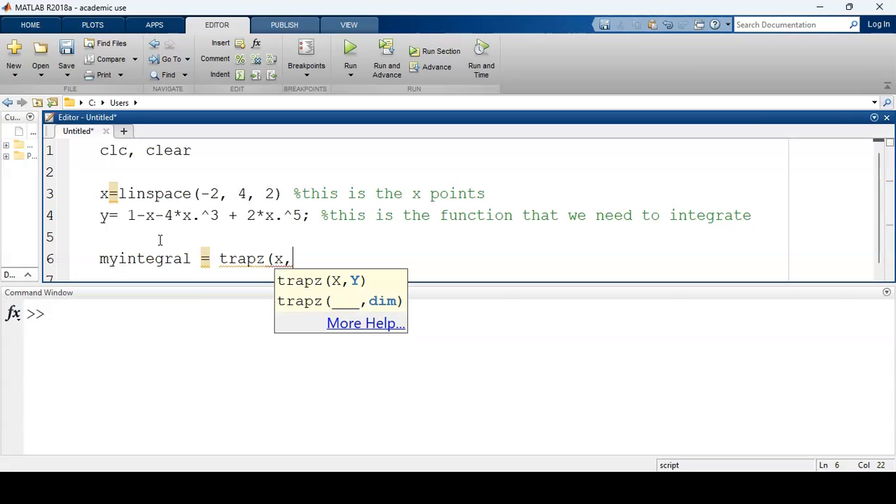
type("Y")
type("y\\\\")
key("BackSpace")
key("BackSpace")
key("BackSpace")
key("BackSpace")
key("BackSpace")
type("y")
type(");")
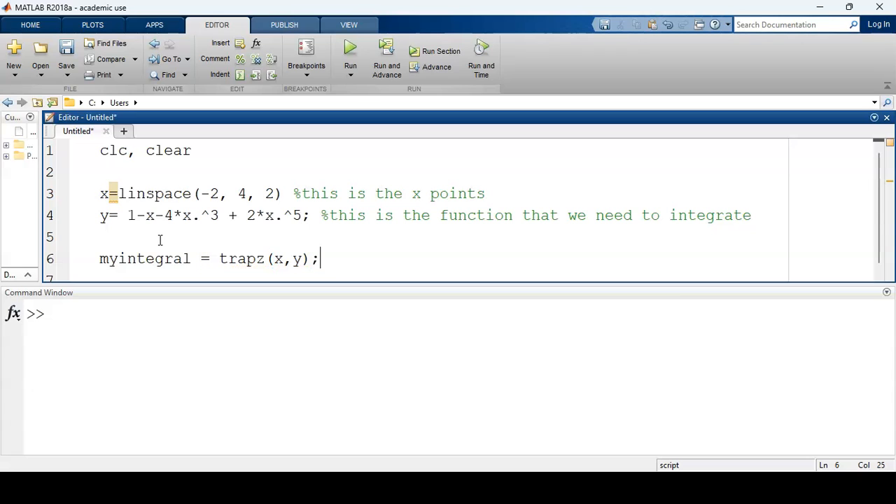
- Add fprintf('The value of integration is %f\n', myintegral) on line 8
key("Return")
key("Return")
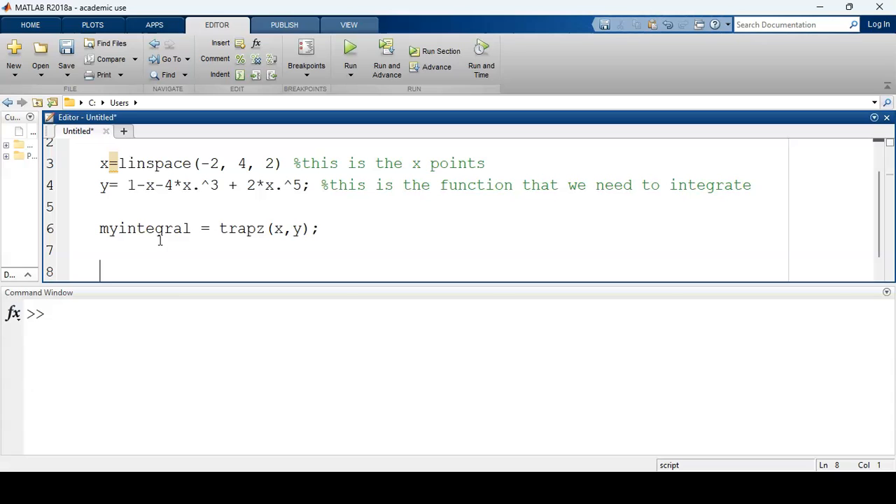
type("fprint")
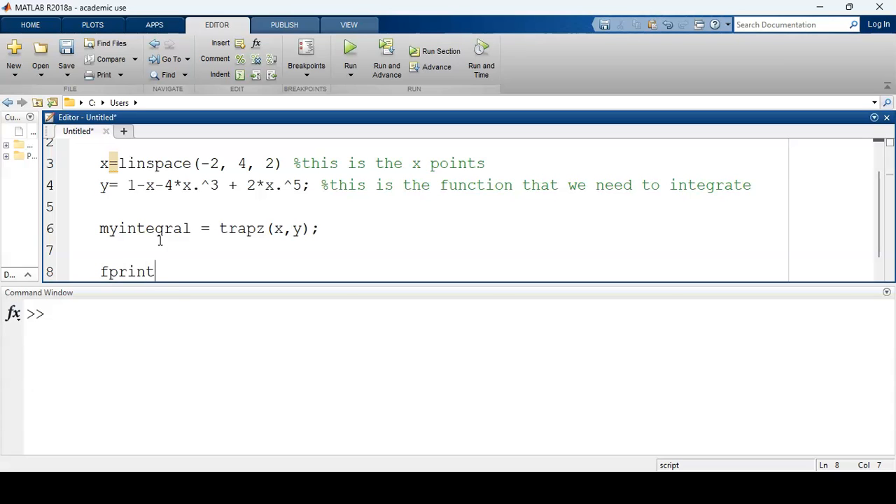
type("f (")
type("'The ")
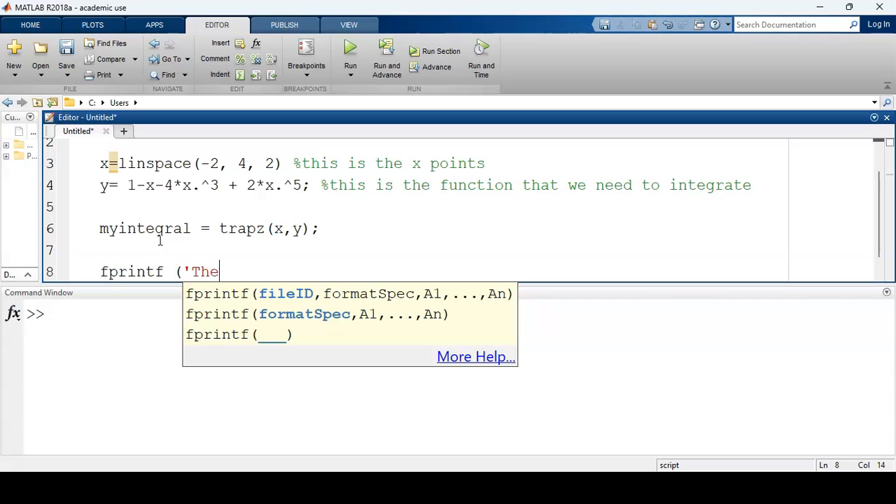
type("value ")
type("of integrat")
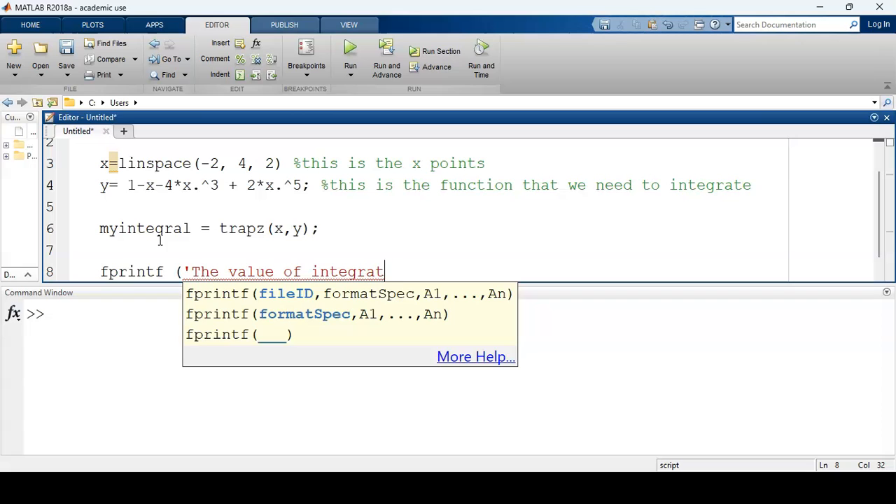
type("ion i")
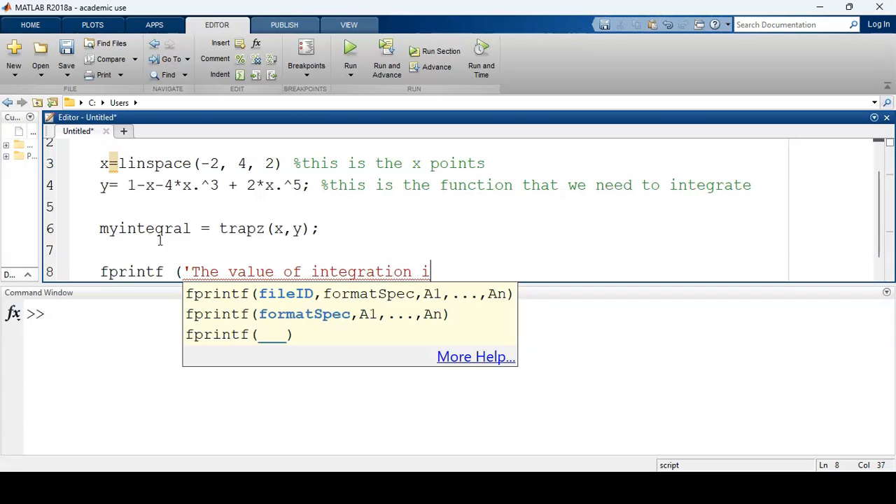
type("s")
type(" %f")
type("\\n")
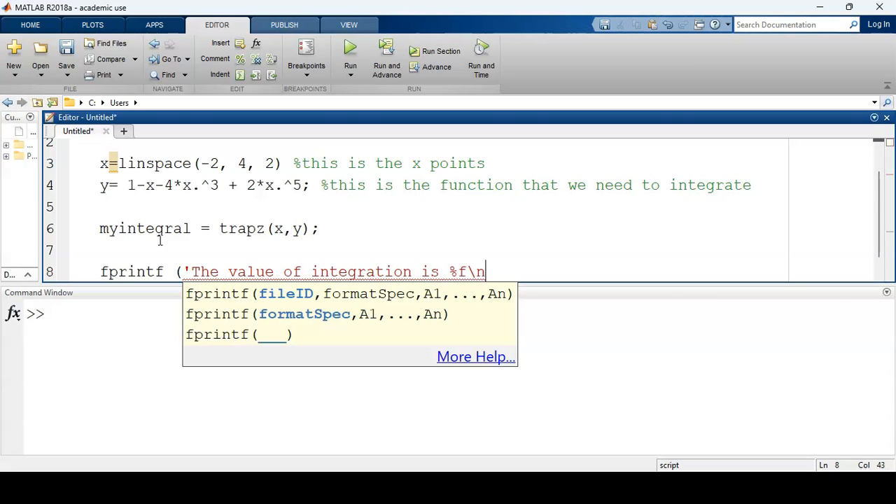
type("', ")
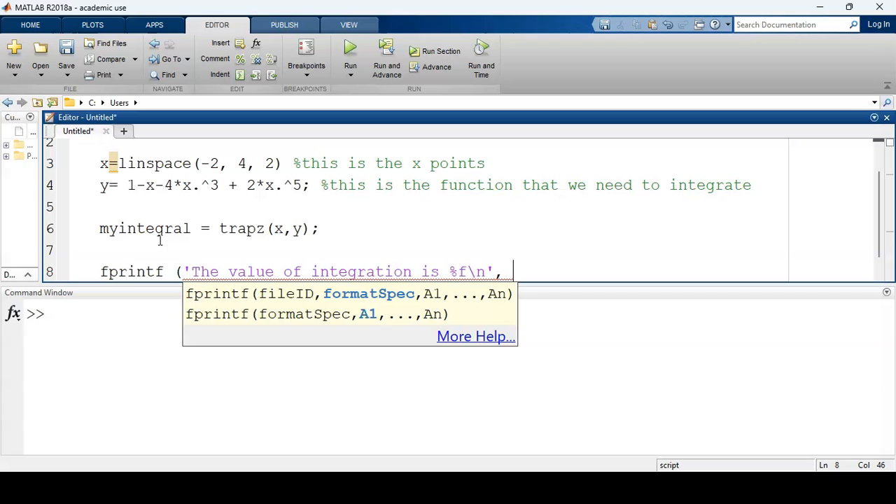
type("myint")
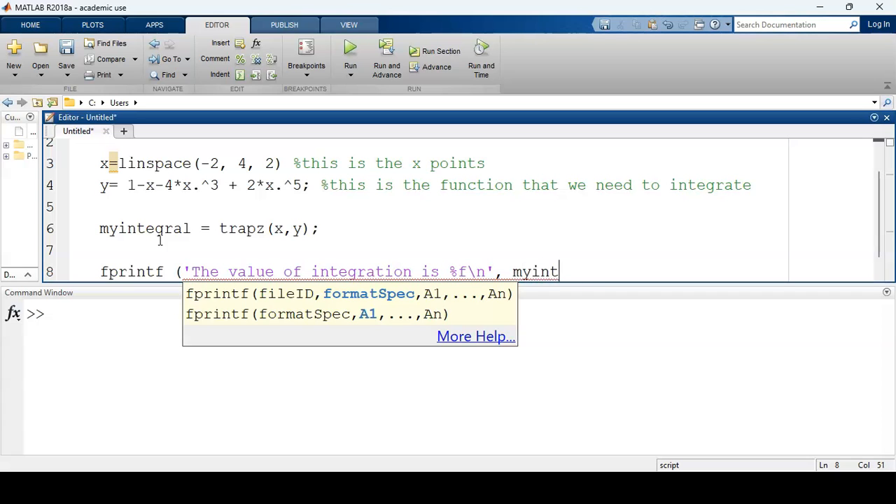
type("egral")
type(")")
key("Return")
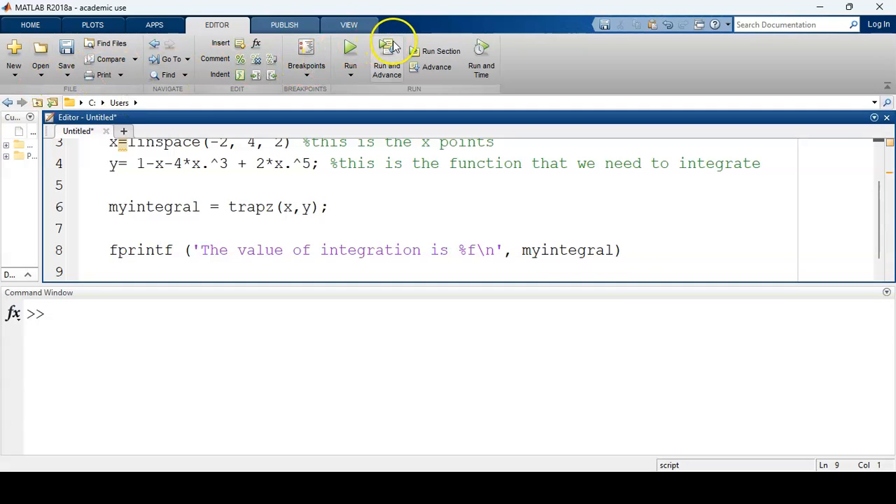
- Run the script to print x = -2 4 and integration value 5280.000000
left_click(437, 53)
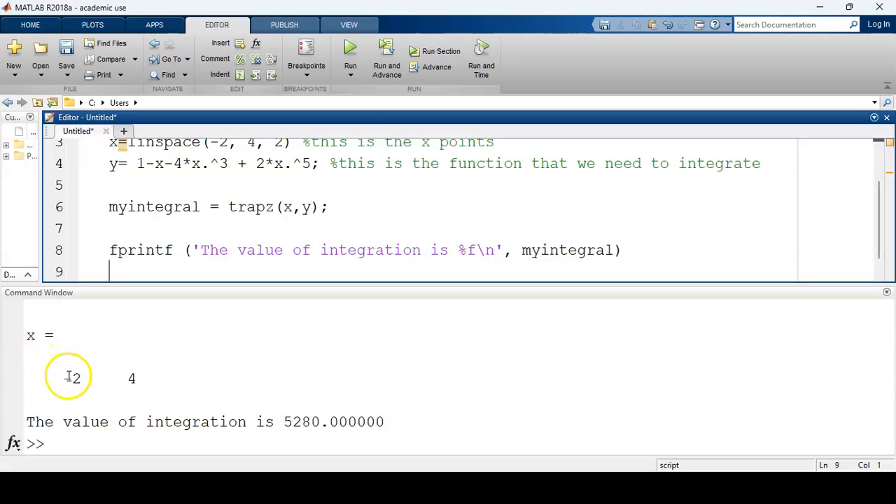
scroll(150, 381, "down", 1)
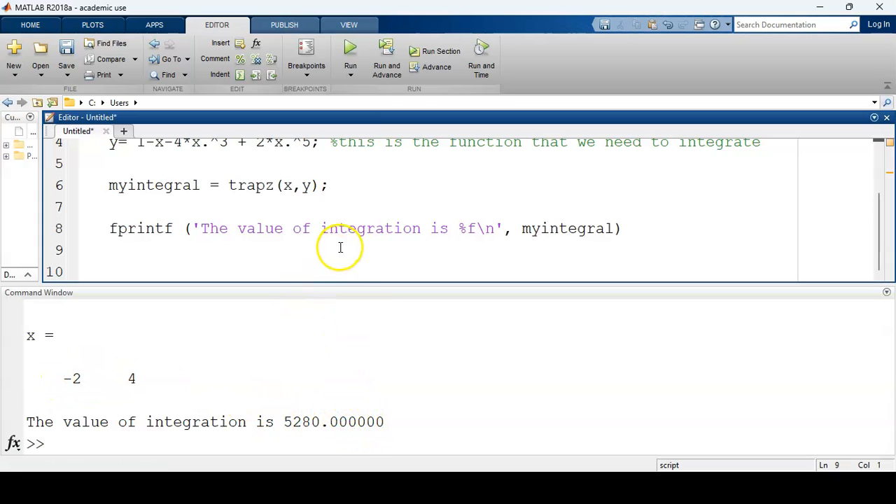
scroll(340, 210, "up", 2)
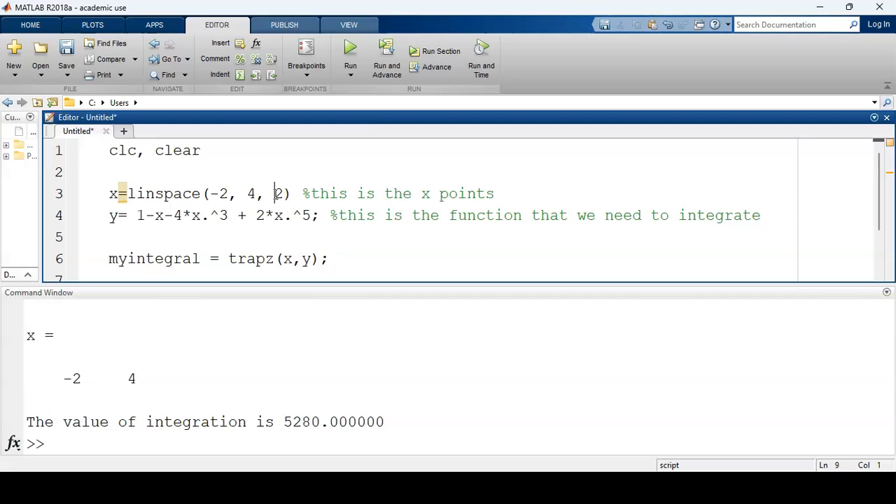
- Rerun with 3 then 5 linspace points, giving integration value 1516.875000
left_click(275, 194)
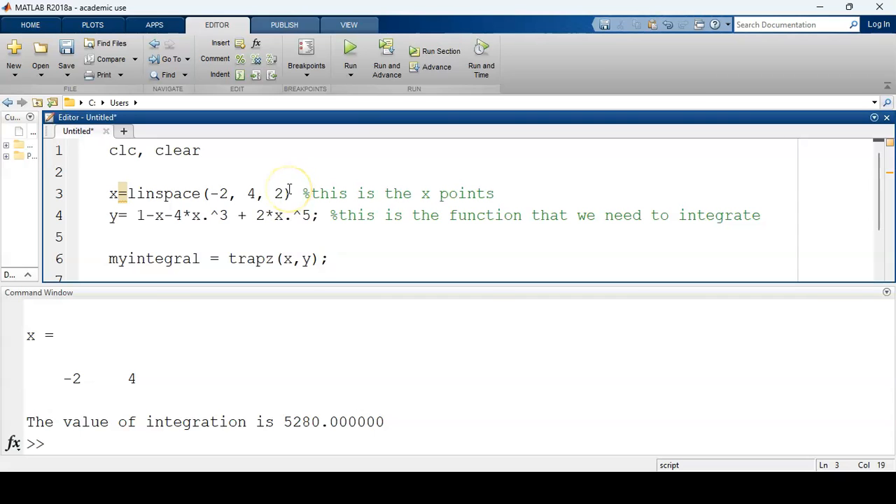
key("Delete")
type("3")
scroll(308, 189, "down", 1)
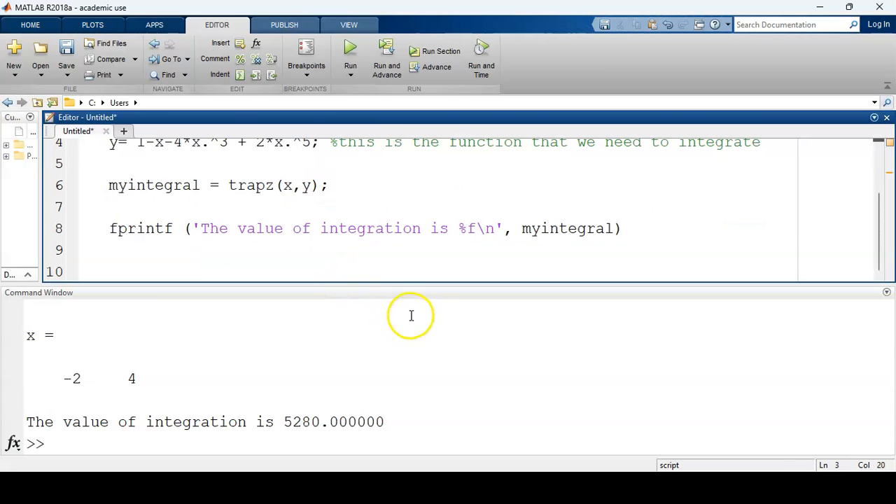
left_click(435, 55)
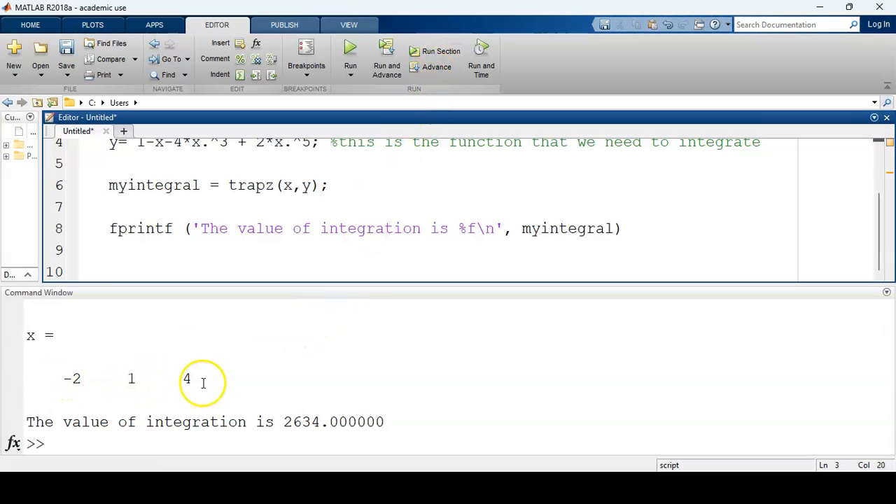
key("BackSpace")
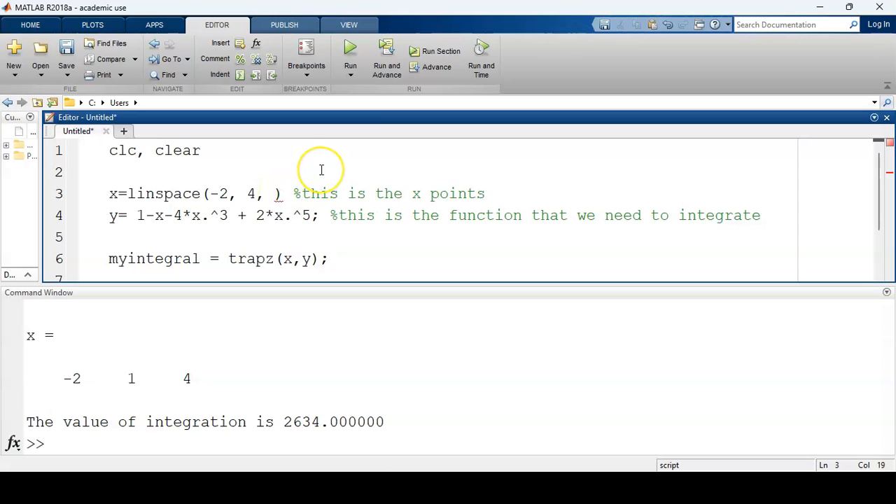
type("5")
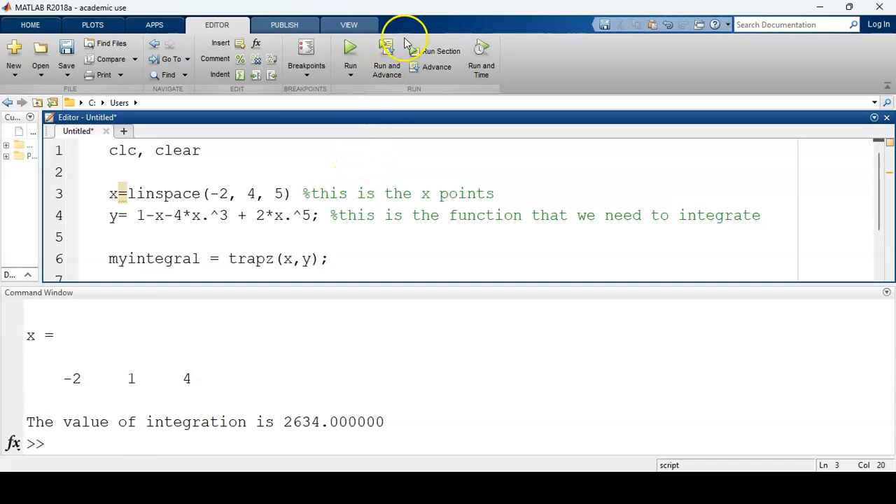
left_click(437, 53)
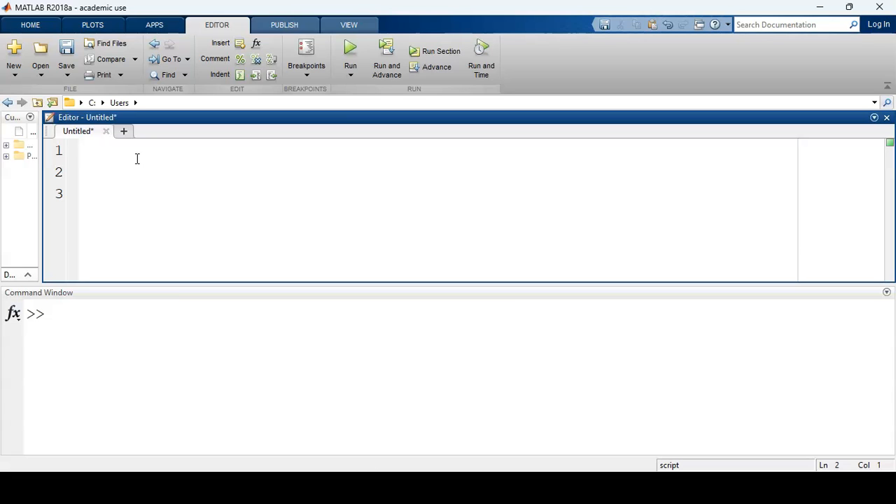
type("clc, clear")
- Start a fresh script with clc, clear and tabulated vectors x = [0 0.12 0.24] and y = [0.2 1.31 1.45]
key("Return")
key("Return")
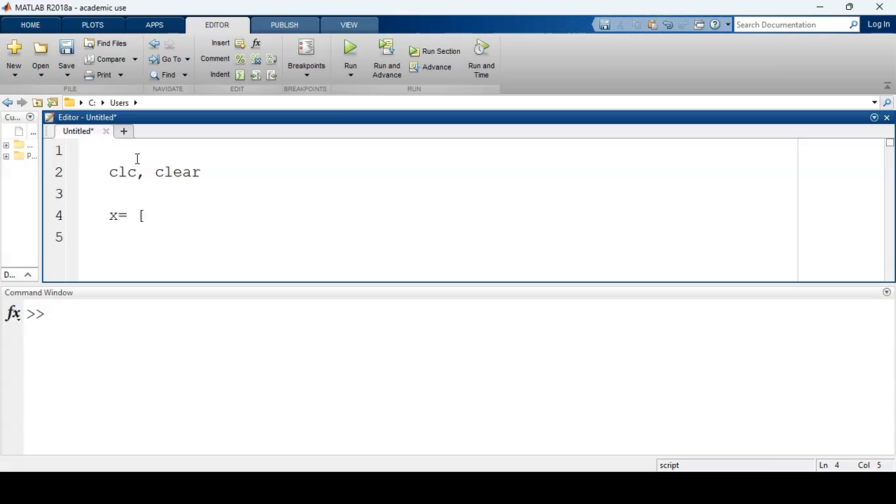
type("0 0")
type(".12 ")
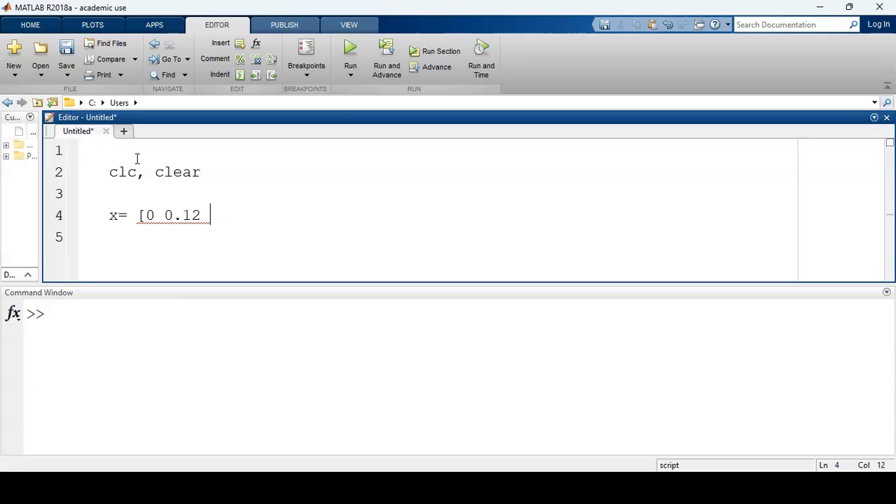
type("0.24")
type("]")
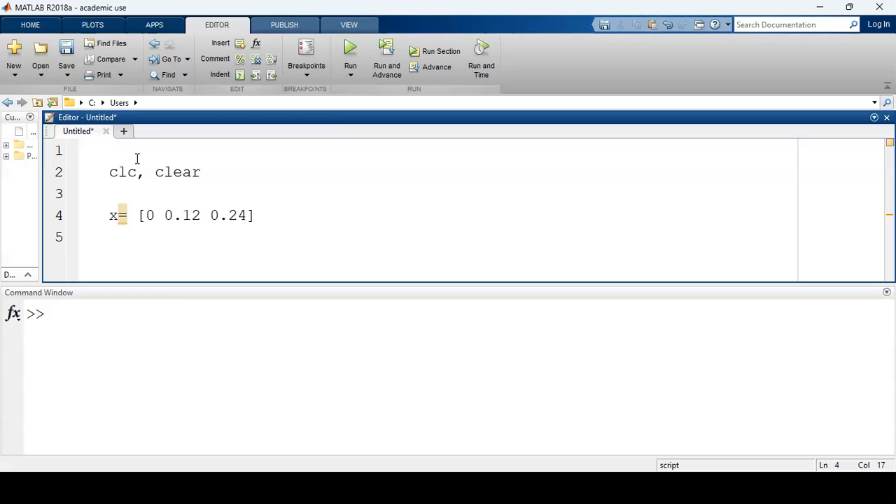
key("Return")
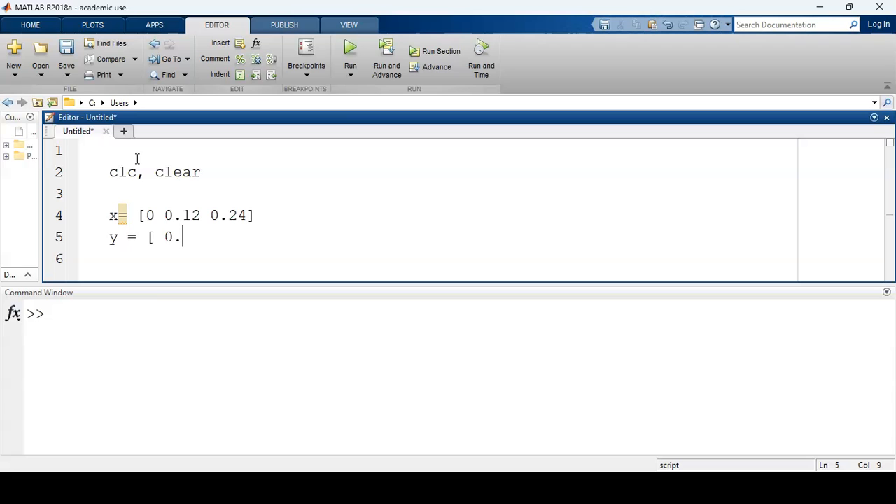
type("2 1.31 1")
type(".31 1.")
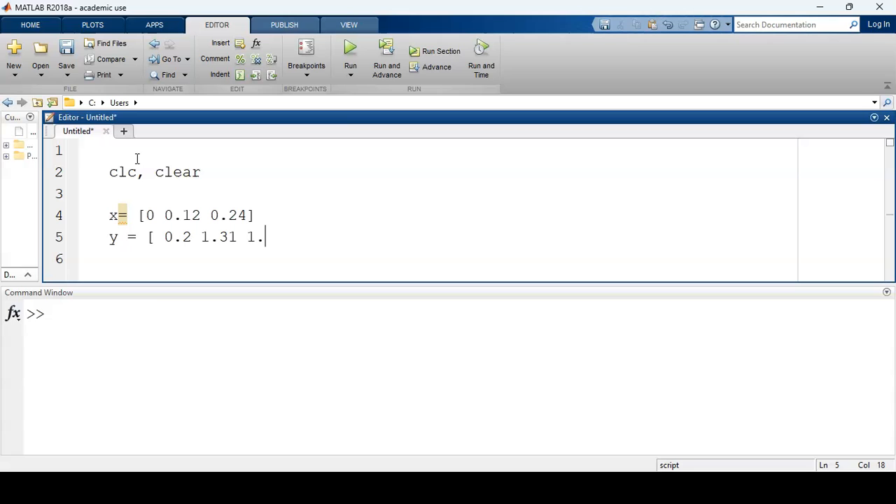
type("45]")
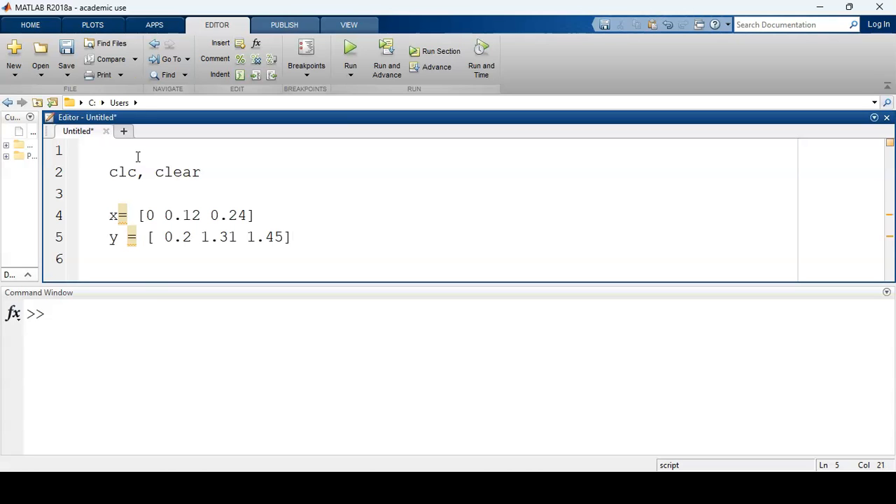
- Suppress output of the x and y vector lines with trailing semicolons
left_click(256, 216)
type(";")
left_click(309, 234)
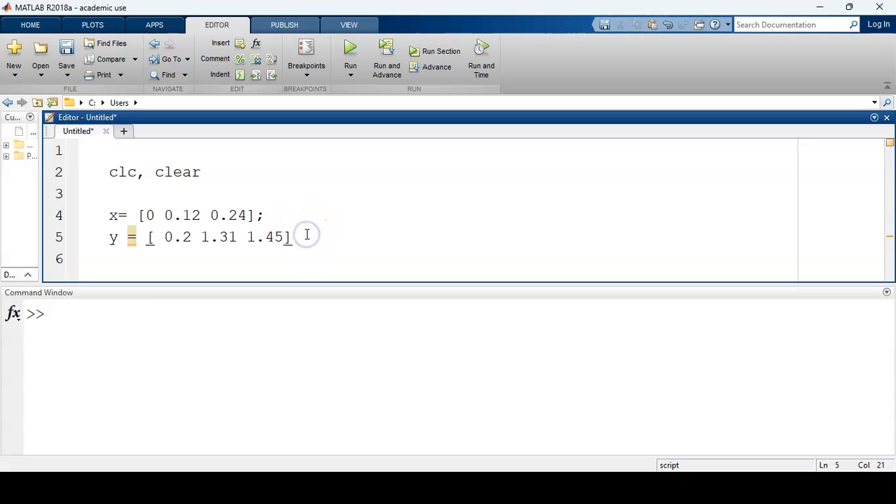
type(";")
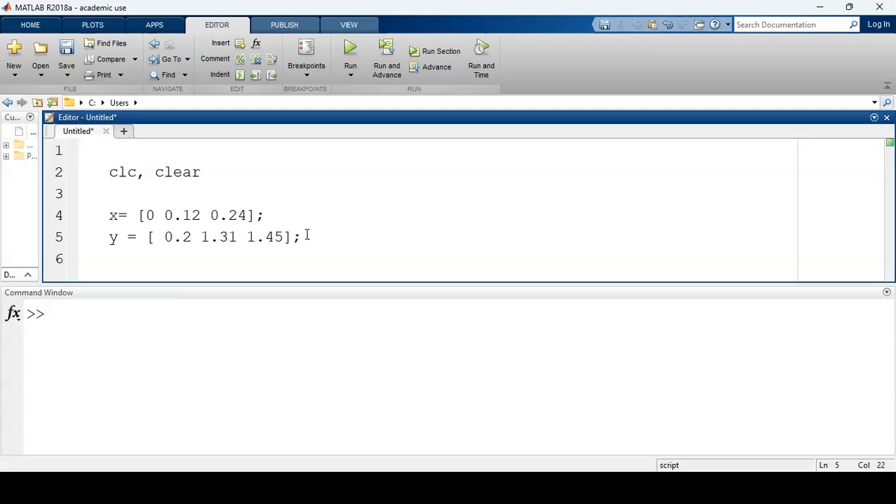
key("Return")
left_click(287, 224)
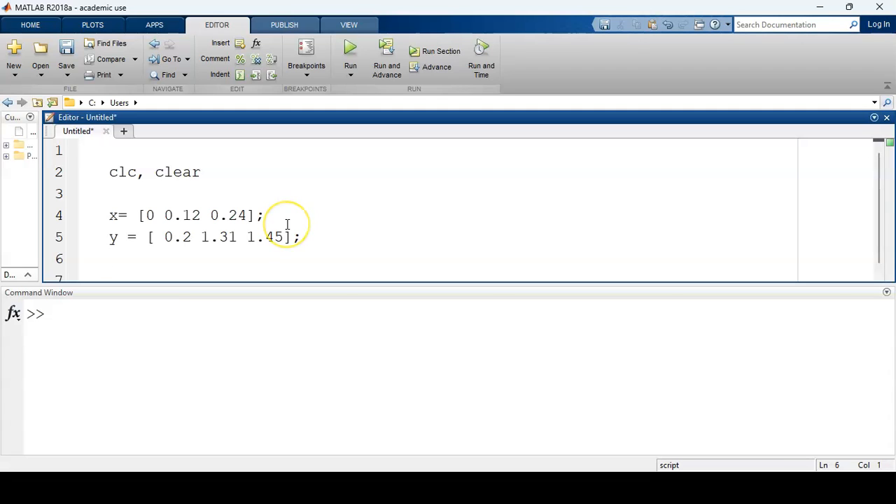
type("I")
type("= trapz (")
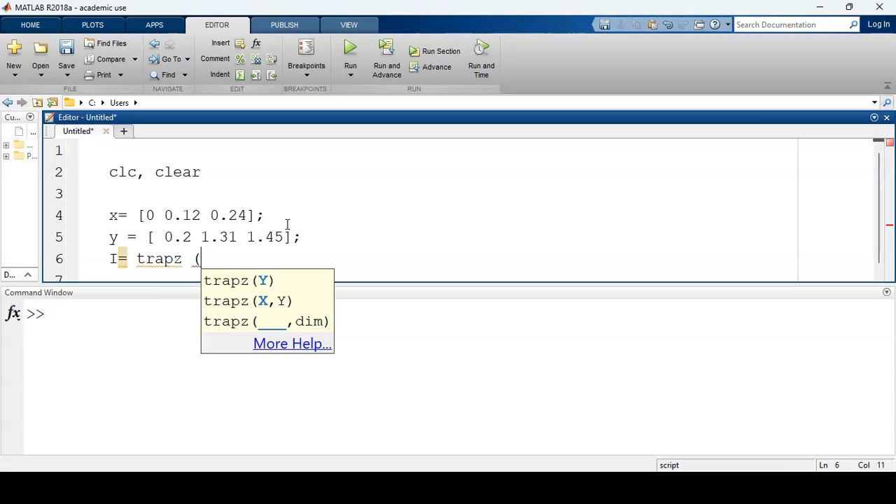
type("x")
type(",y")
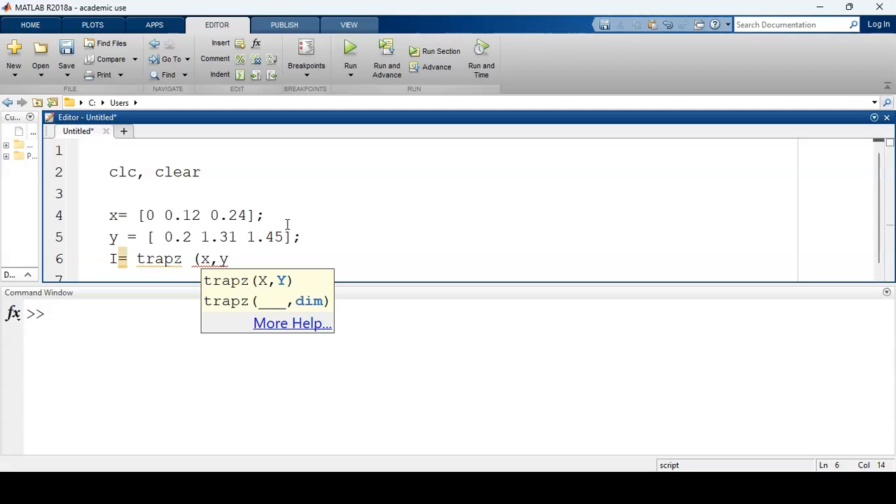
type(");")
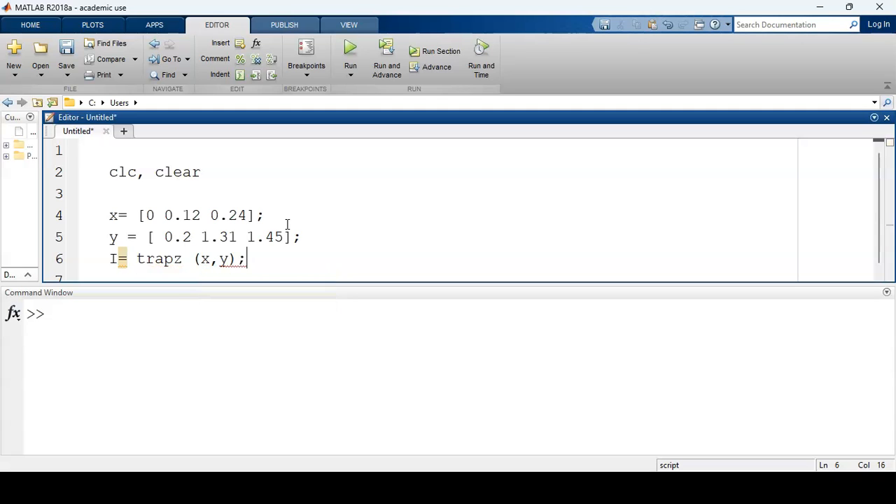
- Compute I = trapz(x,y) and display 'the approximate integral =' followed by disp(I)
key("Return")
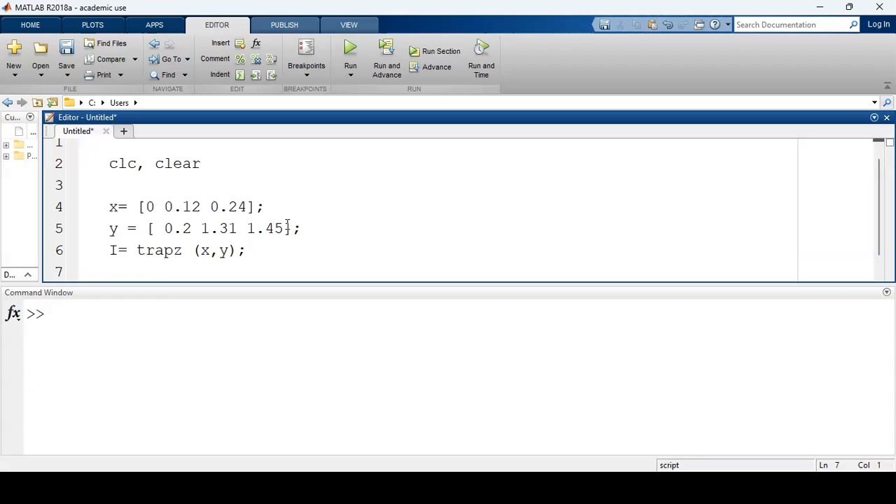
type("disp (")
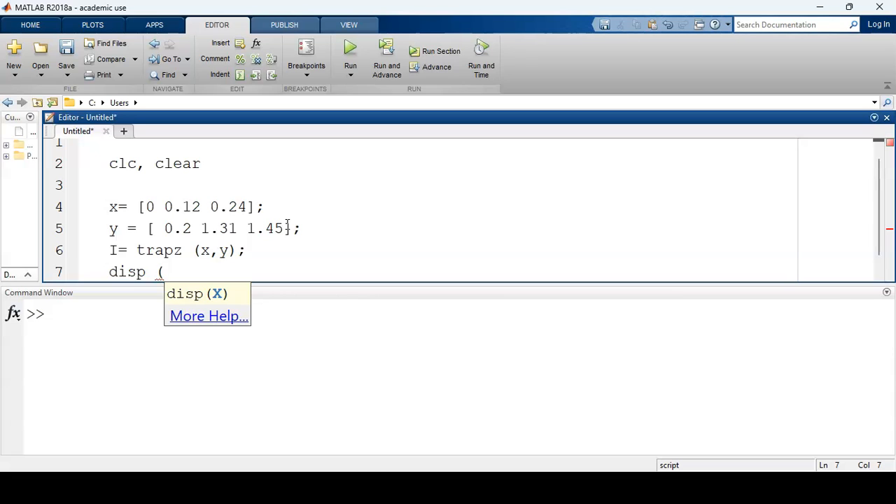
type("'the ")
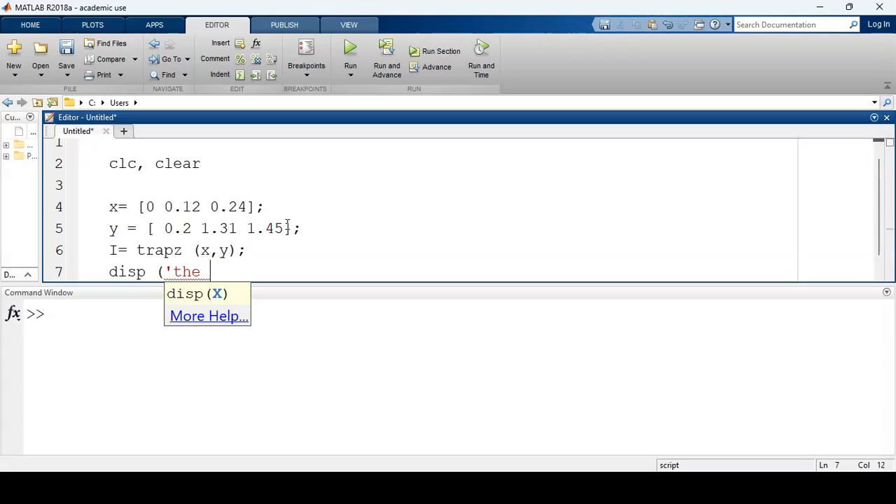
type("app")
type("roximate ")
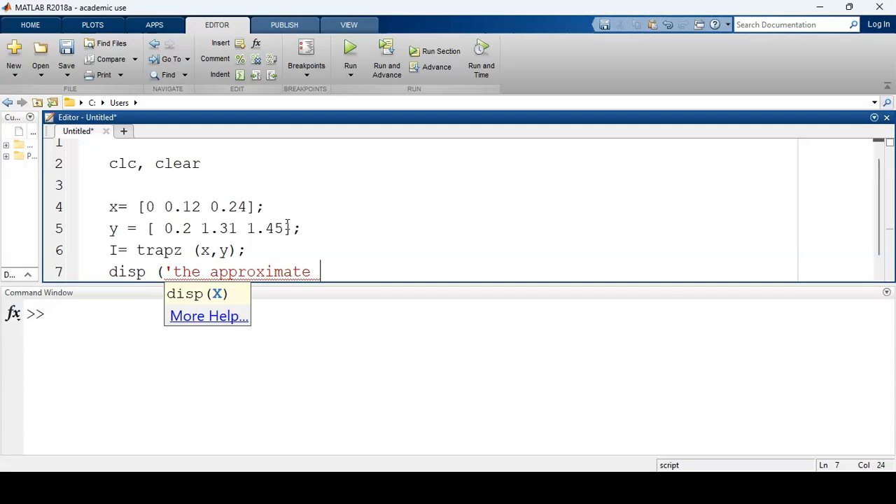
type("integratio")
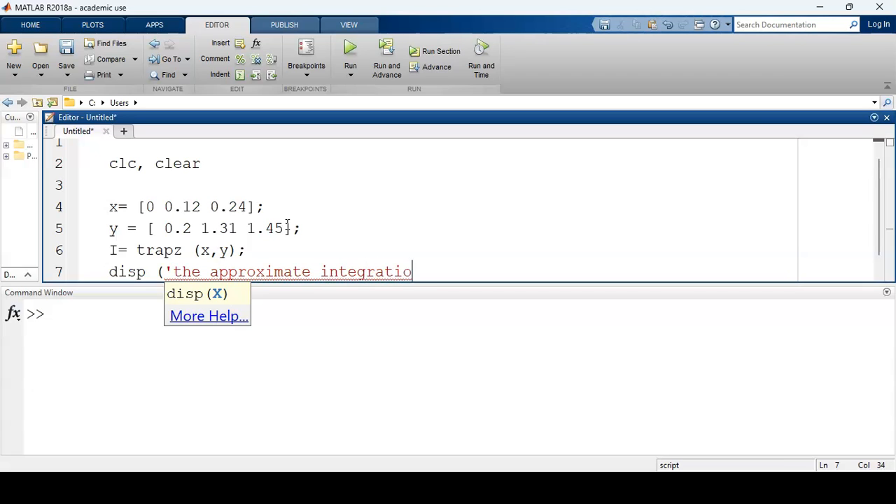
type("n")
key("BackSpace")
key("BackSpace")
key("BackSpace")
key("BackSpace")
key("BackSpace")
key("BackSpace")
type("is")
key("BackSpace")
key("BackSpace")
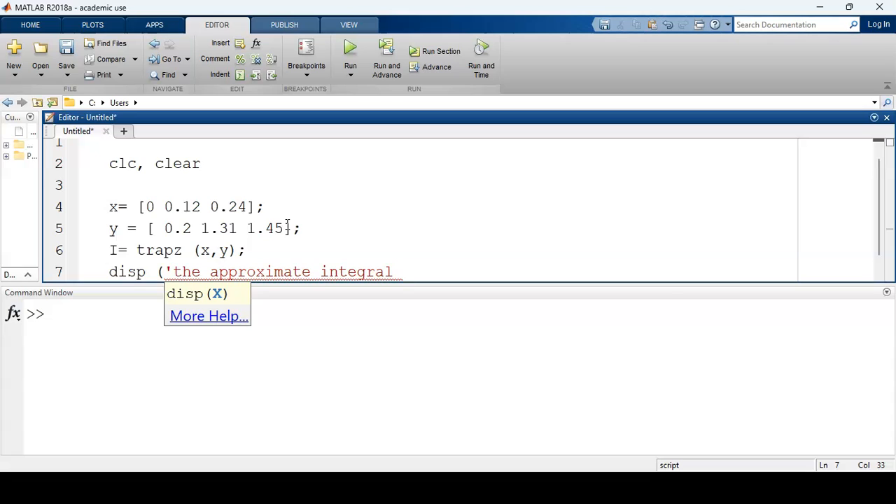
type("='")
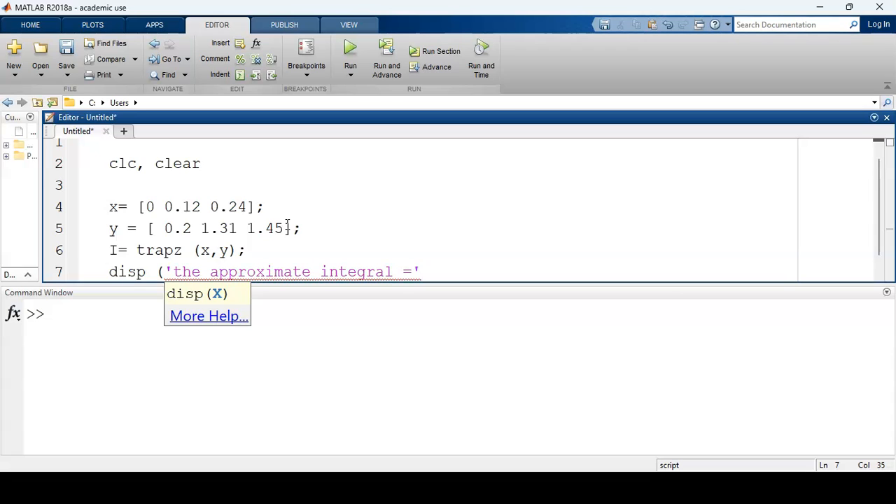
type(")")
key("Return")
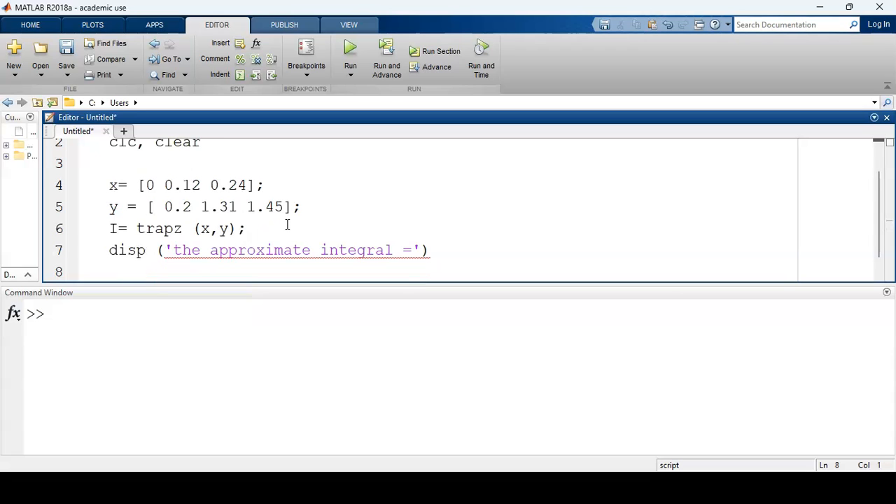
type("disp")
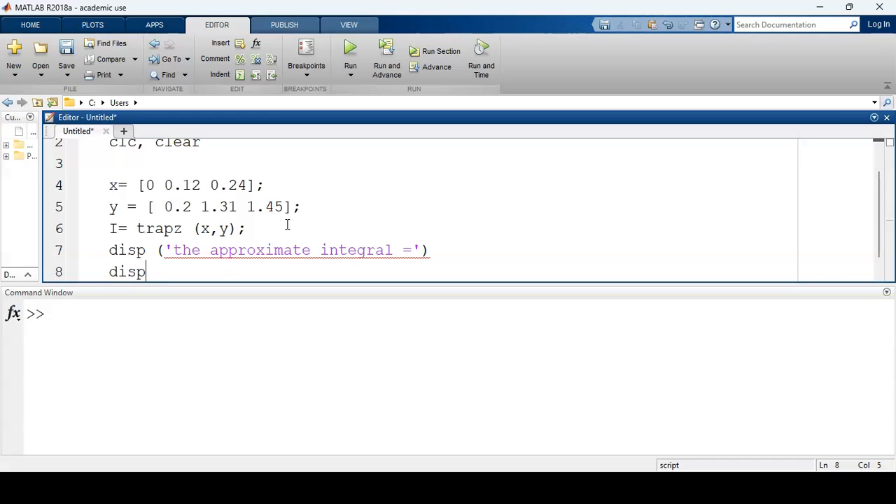
type(" (I")
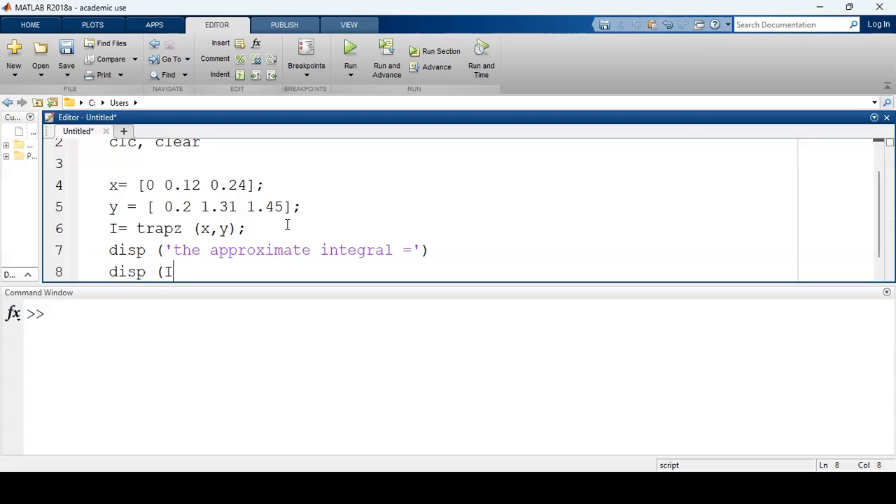
type(")")
key("Return")
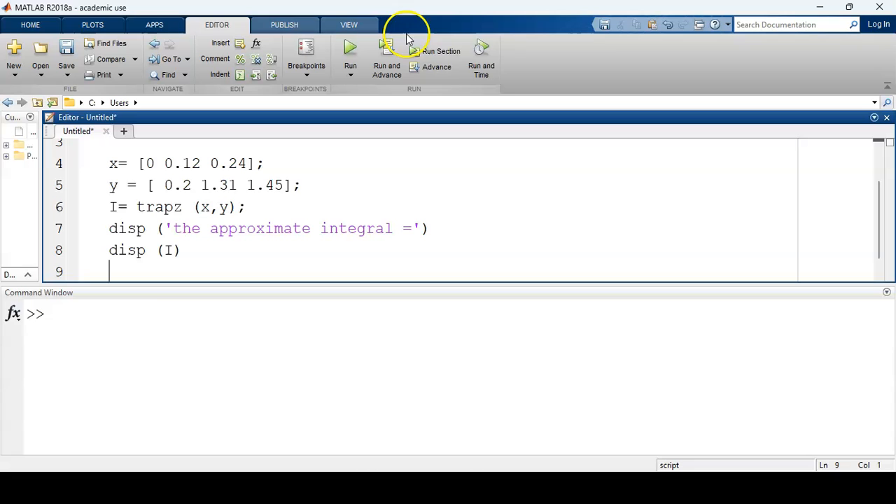
- Run the script so the approximate integral 0.2562 prints in the Command Window
left_click(438, 51)
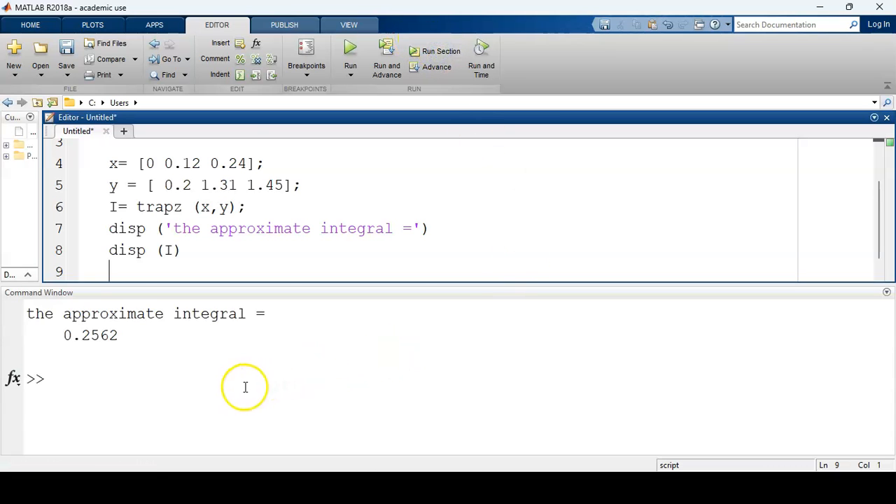
scroll(224, 370, "up", 1)
scroll(334, 222, "down", 1)
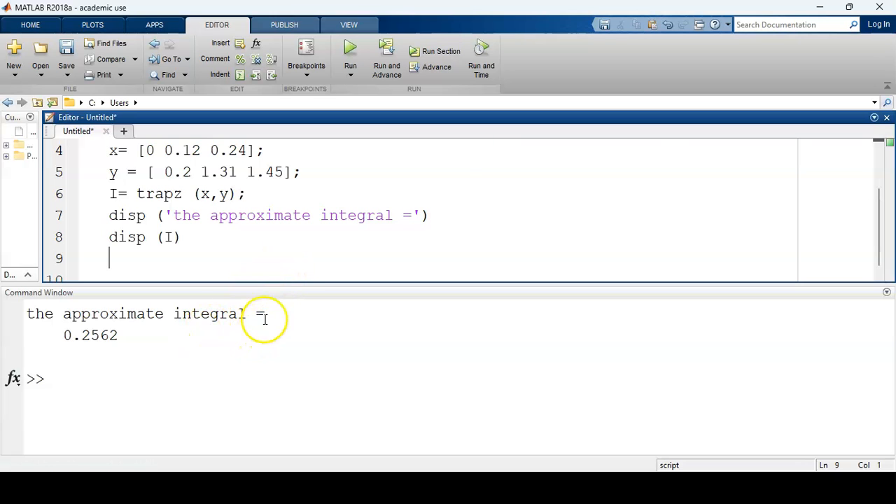
- Delete the trailing semicolons after the x, y and trapz assignments so their values print
left_click(280, 147)
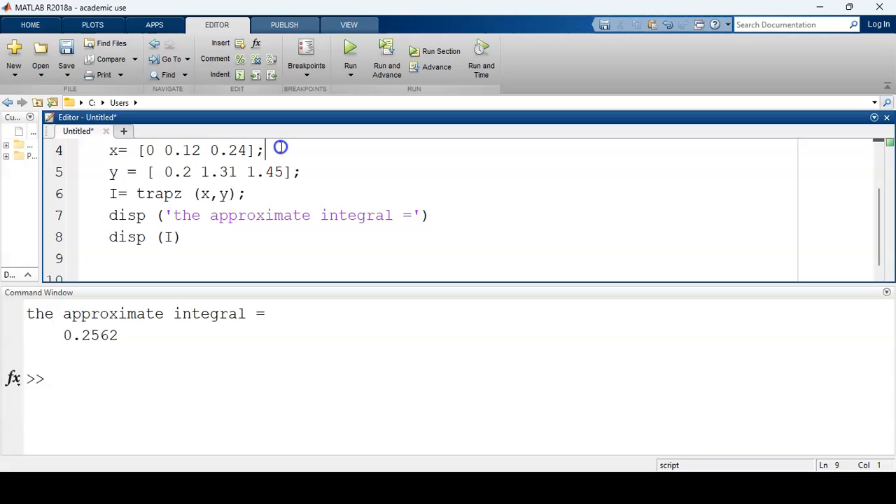
key("BackSpace")
left_click(301, 172)
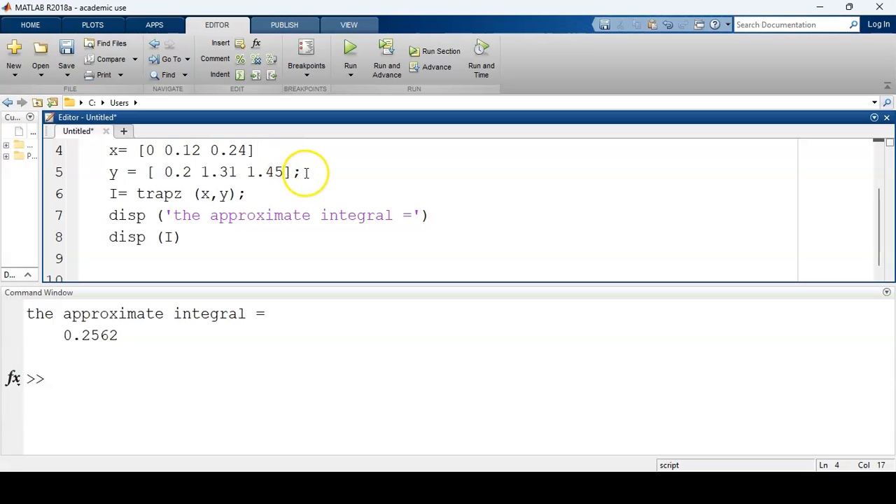
key("BackSpace")
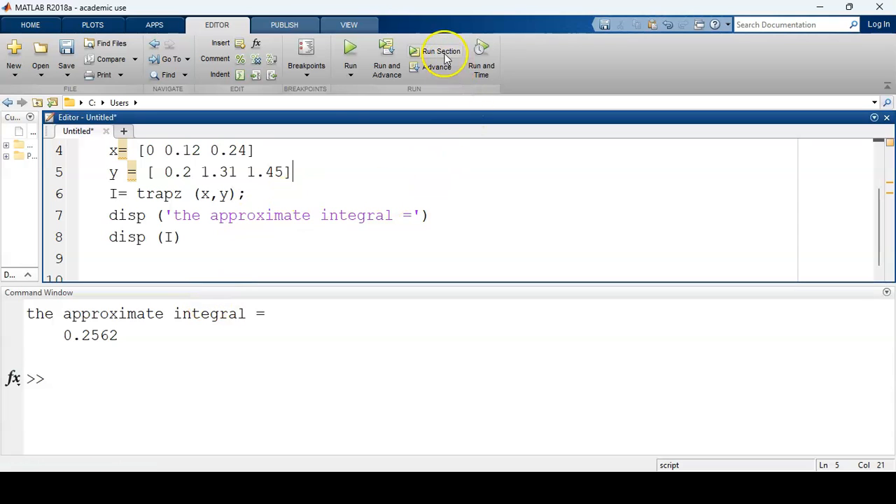
left_click(272, 195)
key("BackSpace")
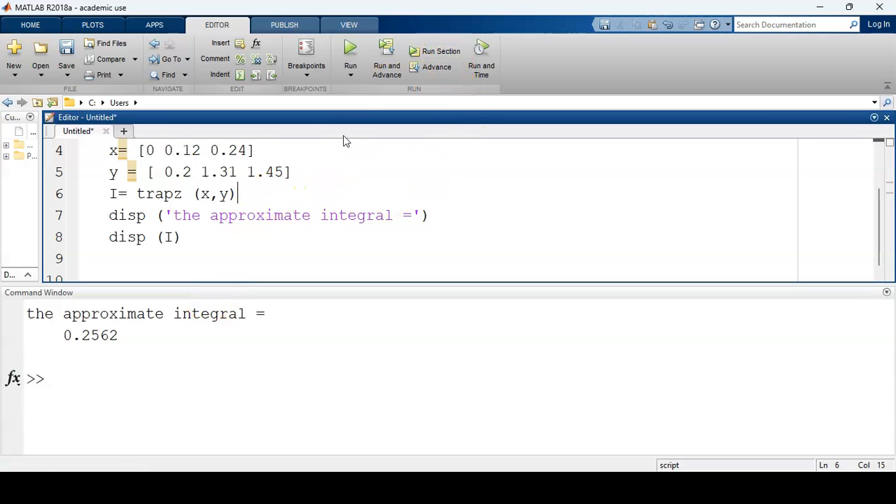
left_click(439, 52)
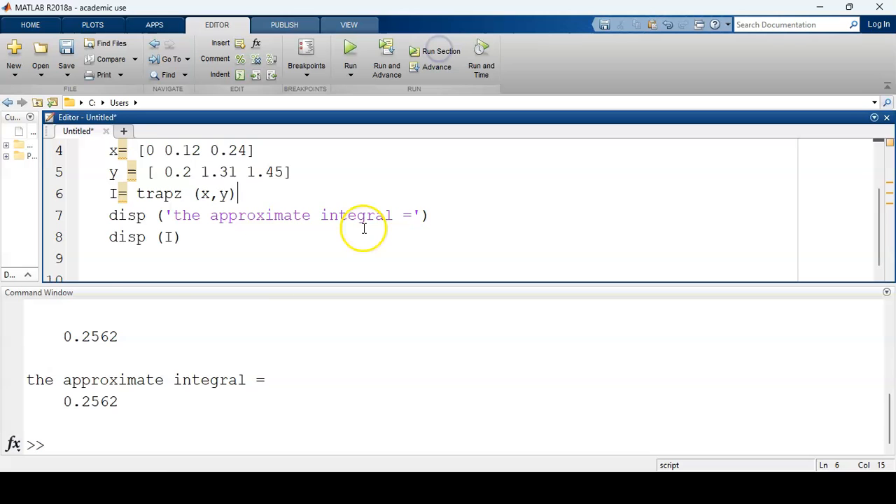
scroll(366, 226, "up", 1)
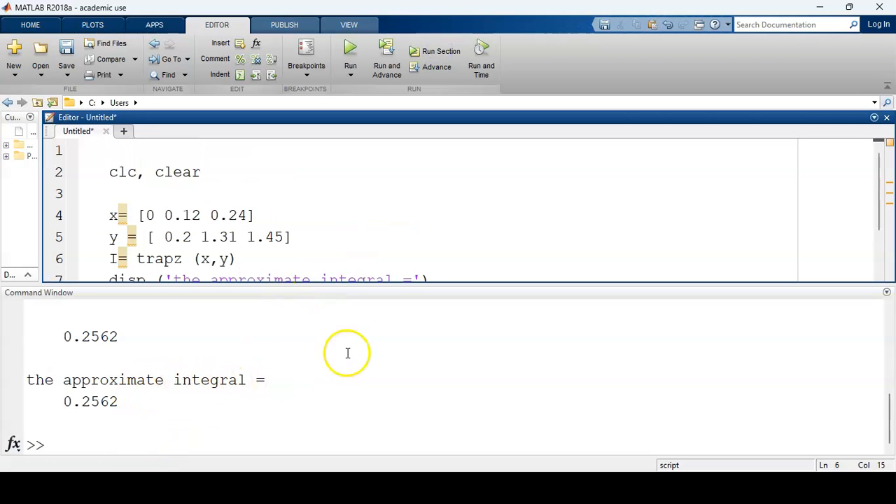
left_click_drag(887, 424, 889, 308)
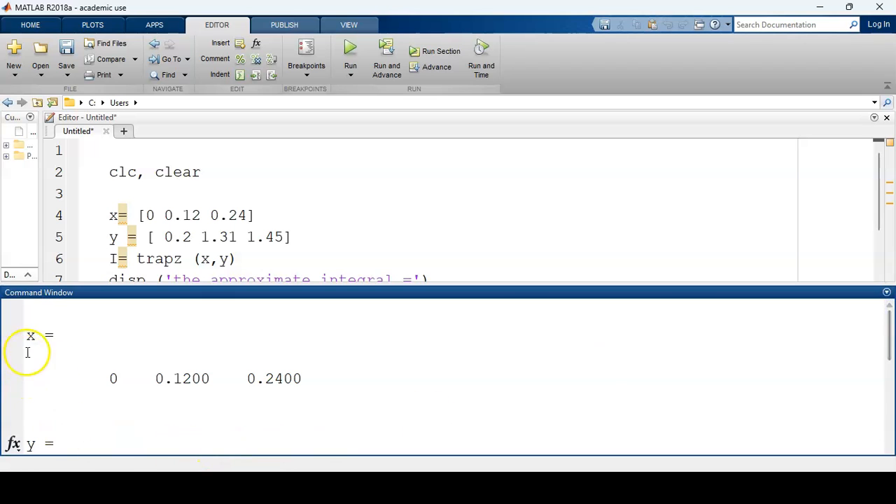
scroll(442, 399, "down", 1)
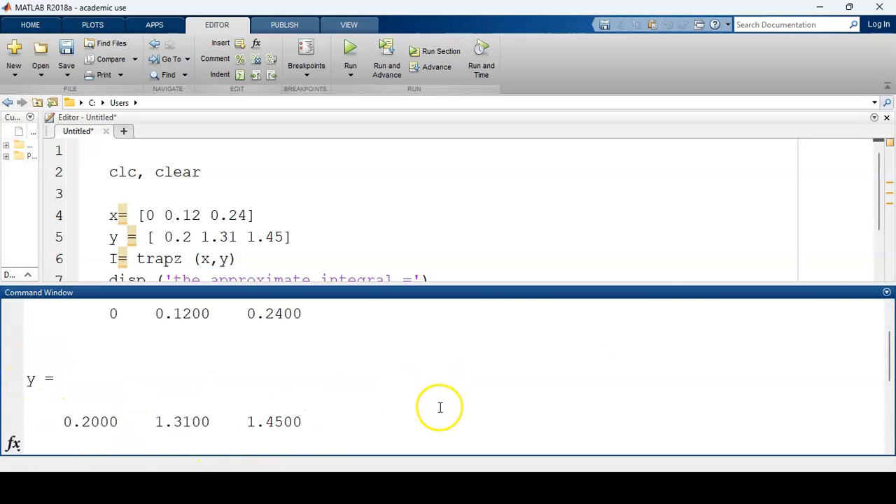
scroll(290, 445, "down", 2)
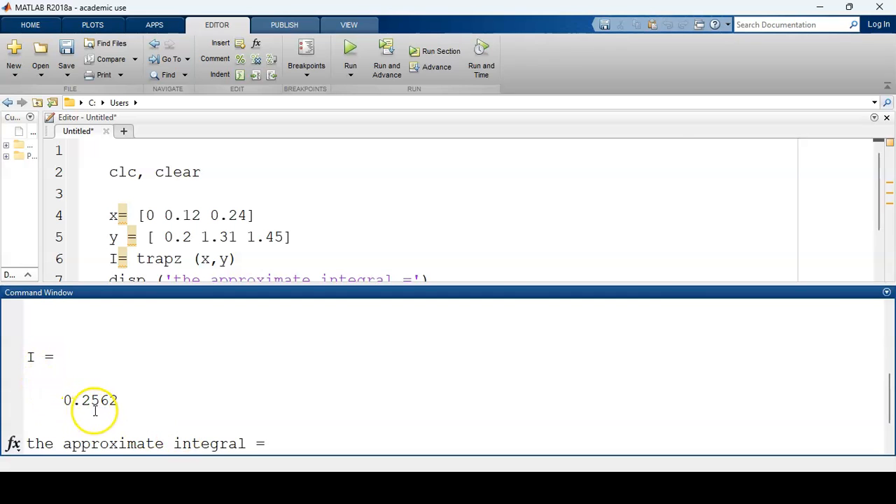
scroll(297, 400, "down", 1)
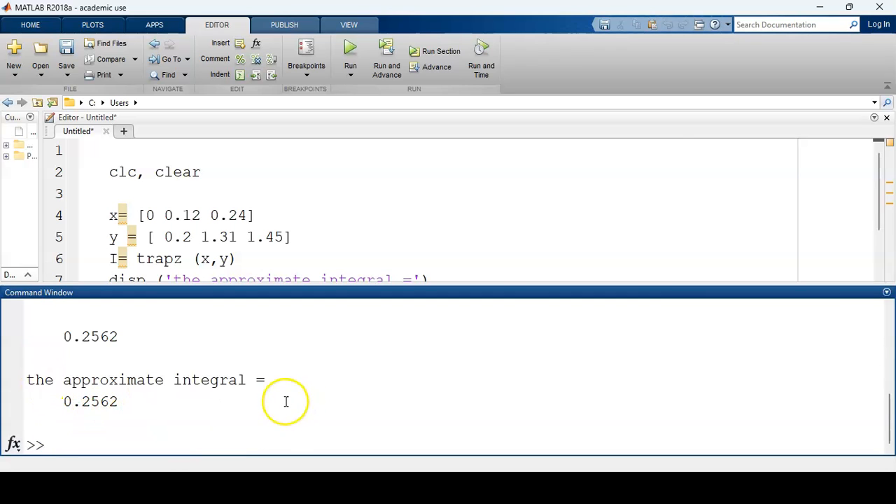